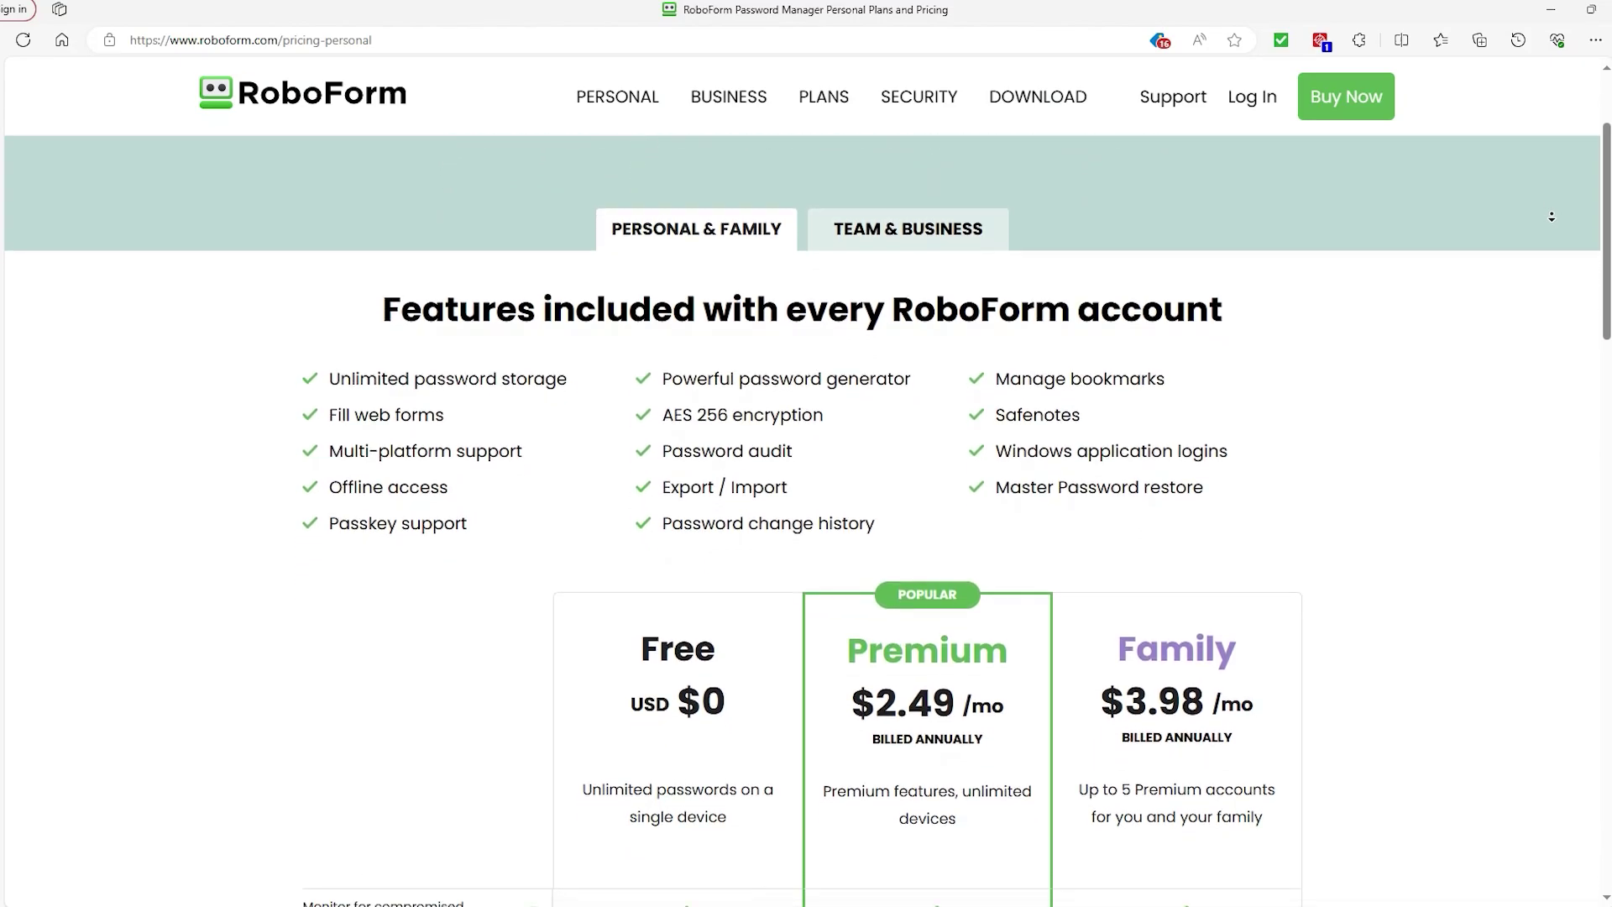
# Step: Scroll down to the plan comparison table: Free $0, Premium $2.49/mo, Family $3.98/mo
pyautogui.click(1299, 246)
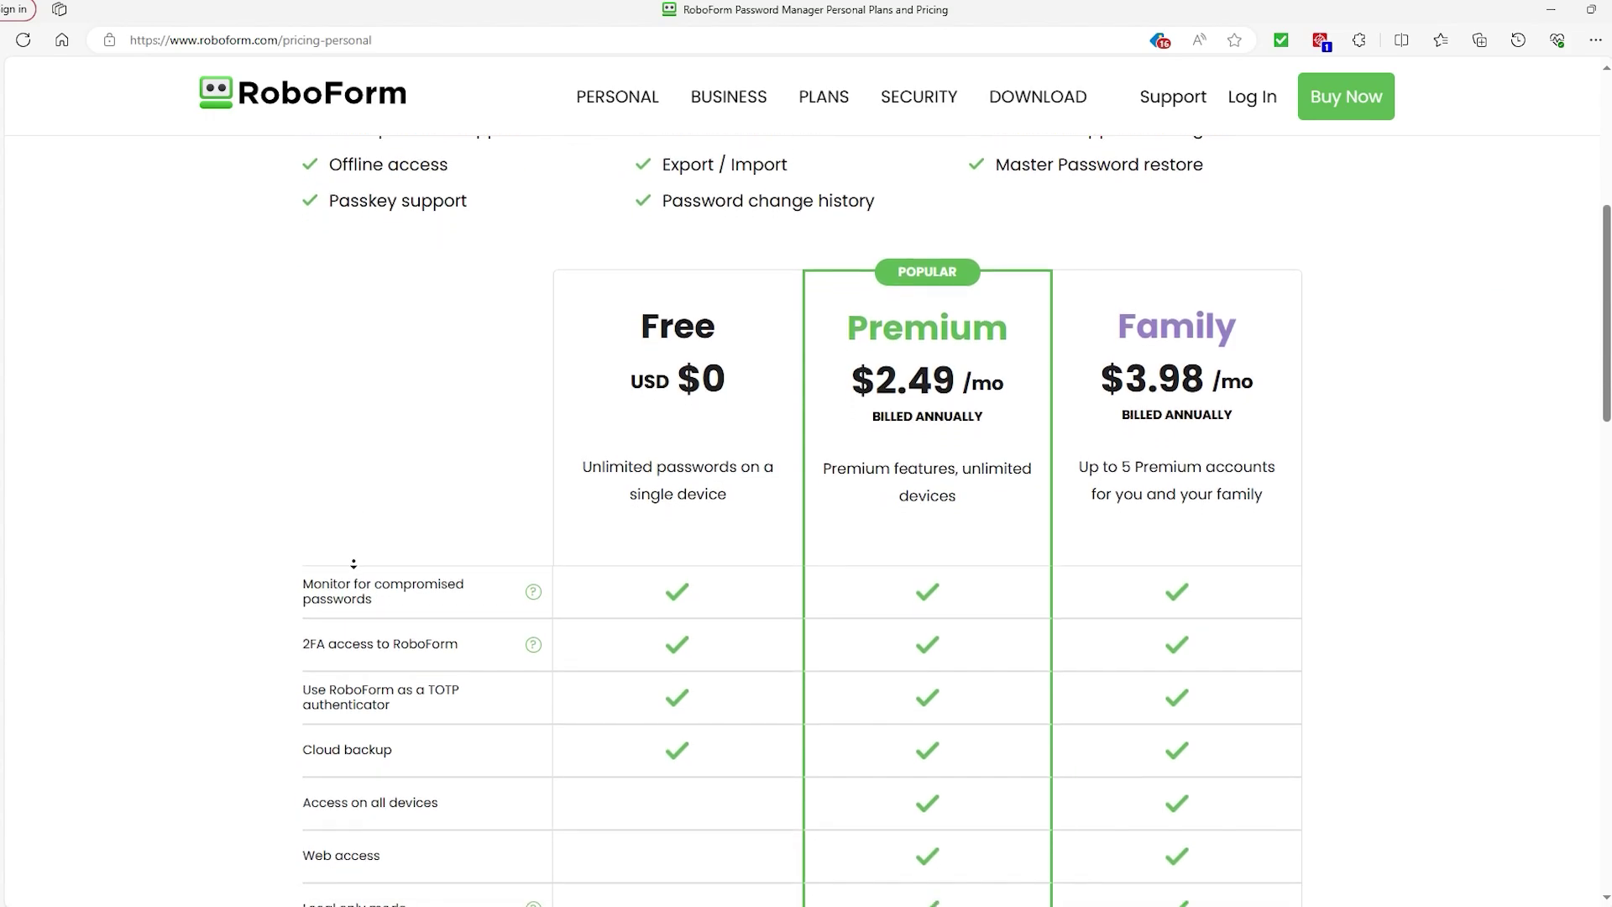
pyautogui.click(356, 564)
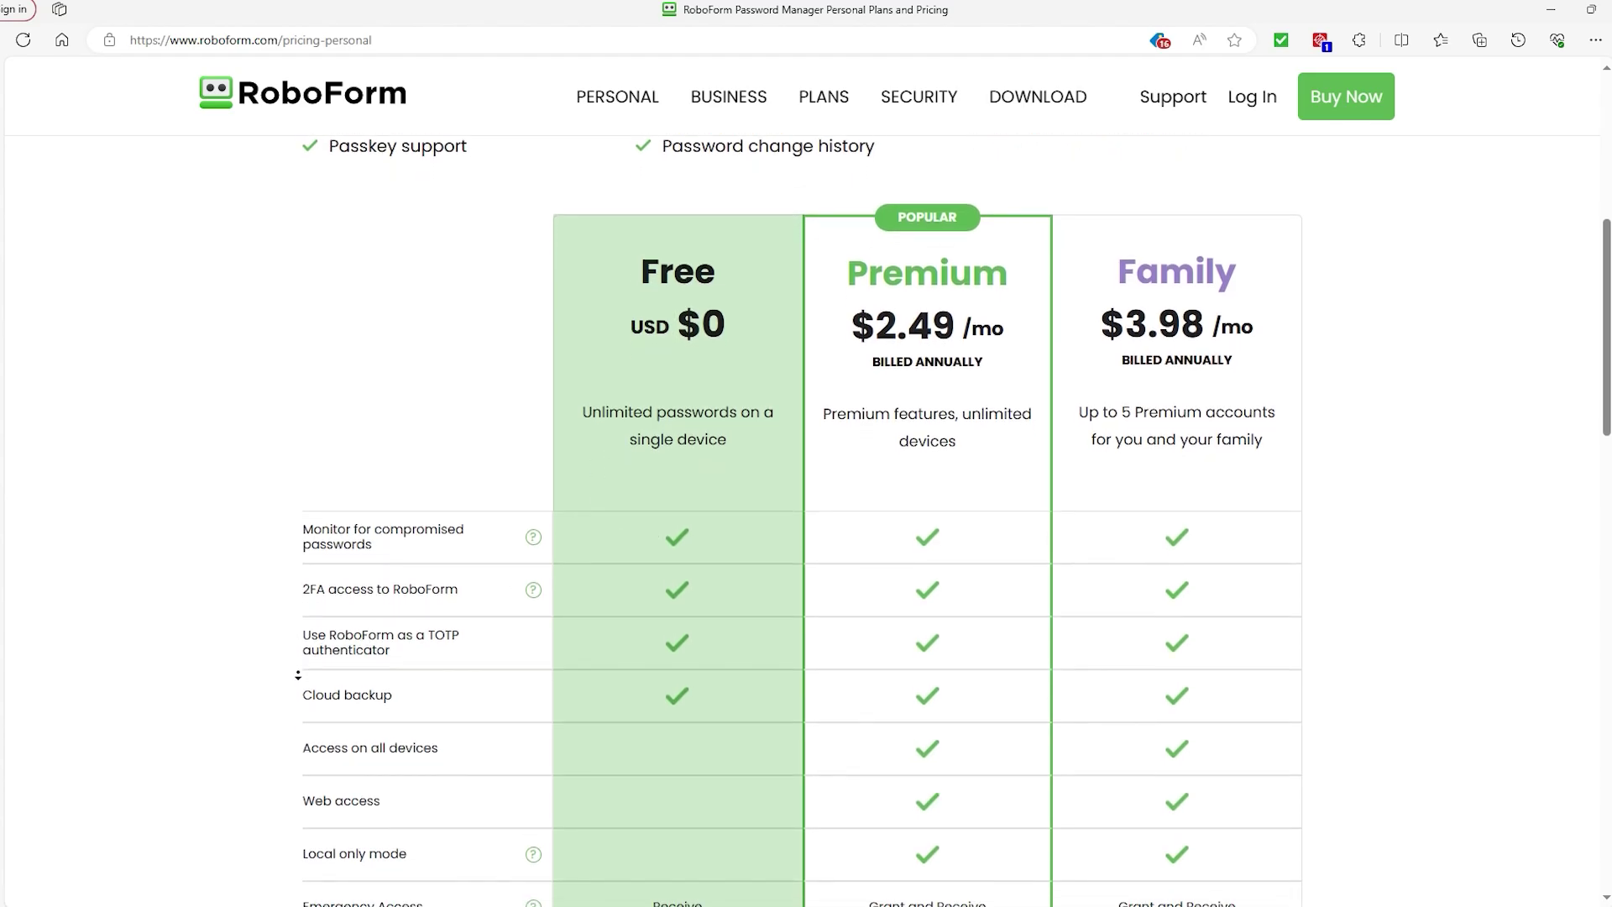
pyautogui.click(300, 679)
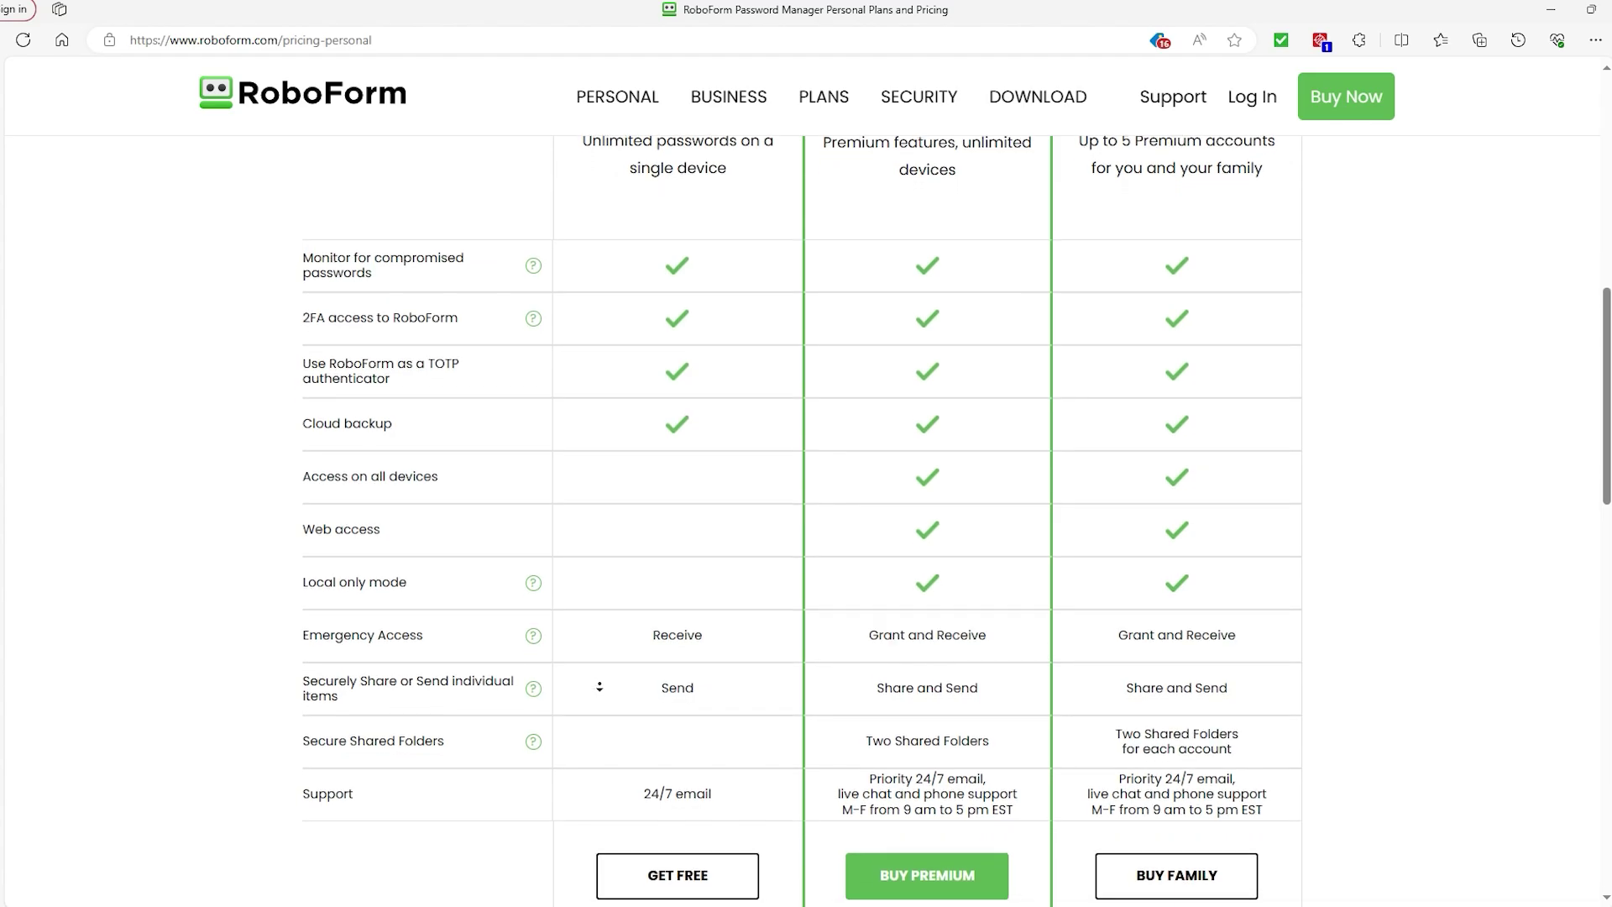
pyautogui.click(601, 688)
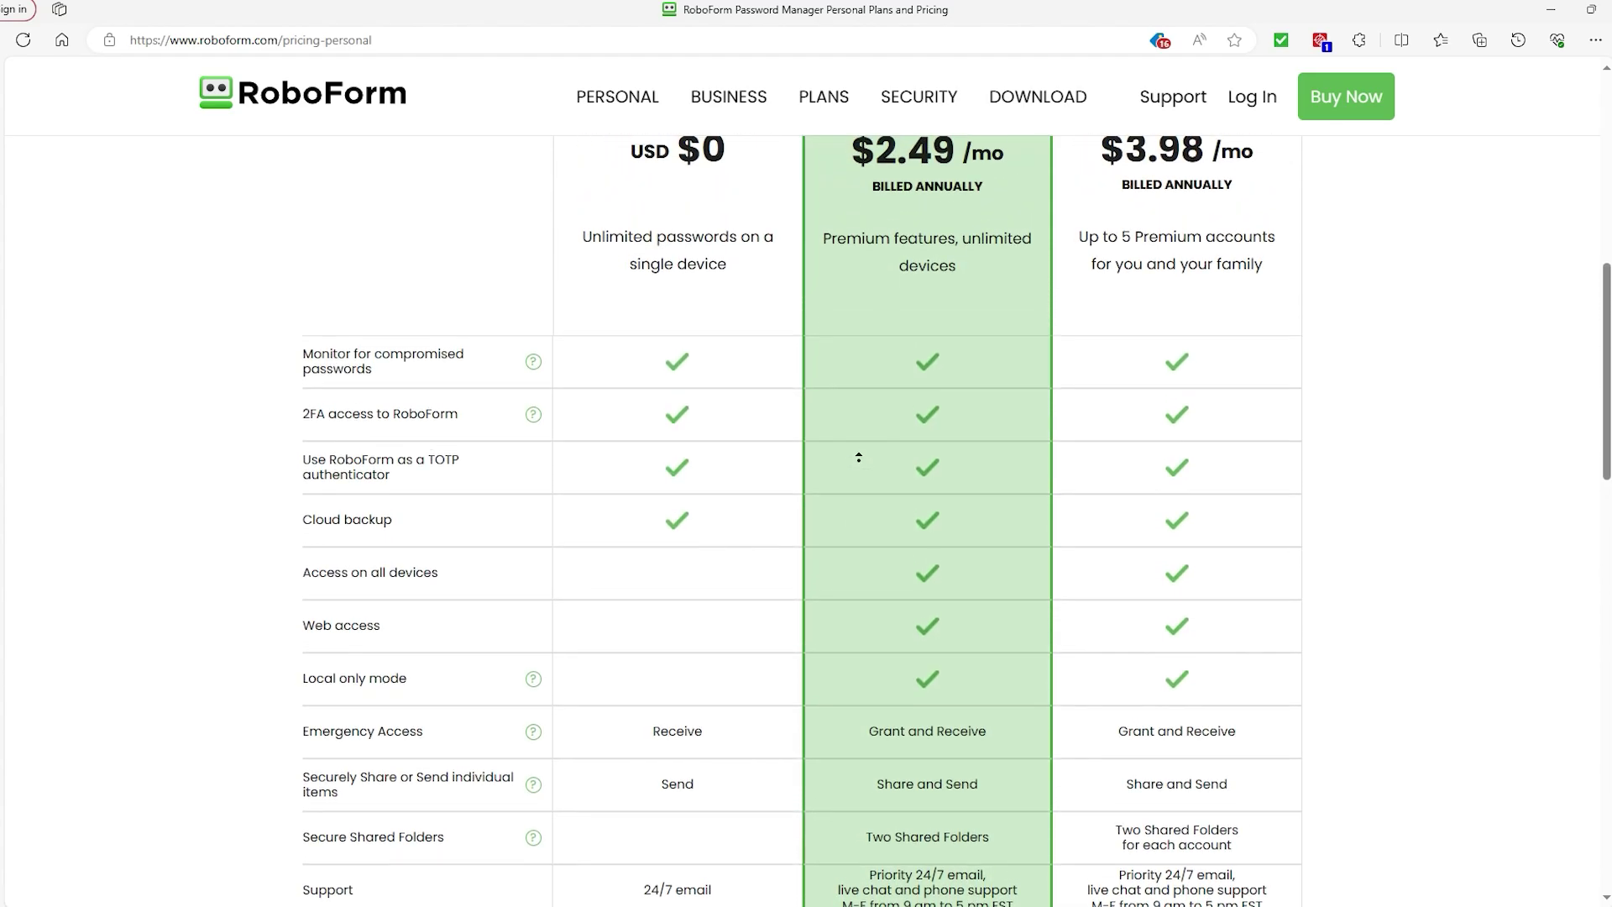
pyautogui.click(863, 468)
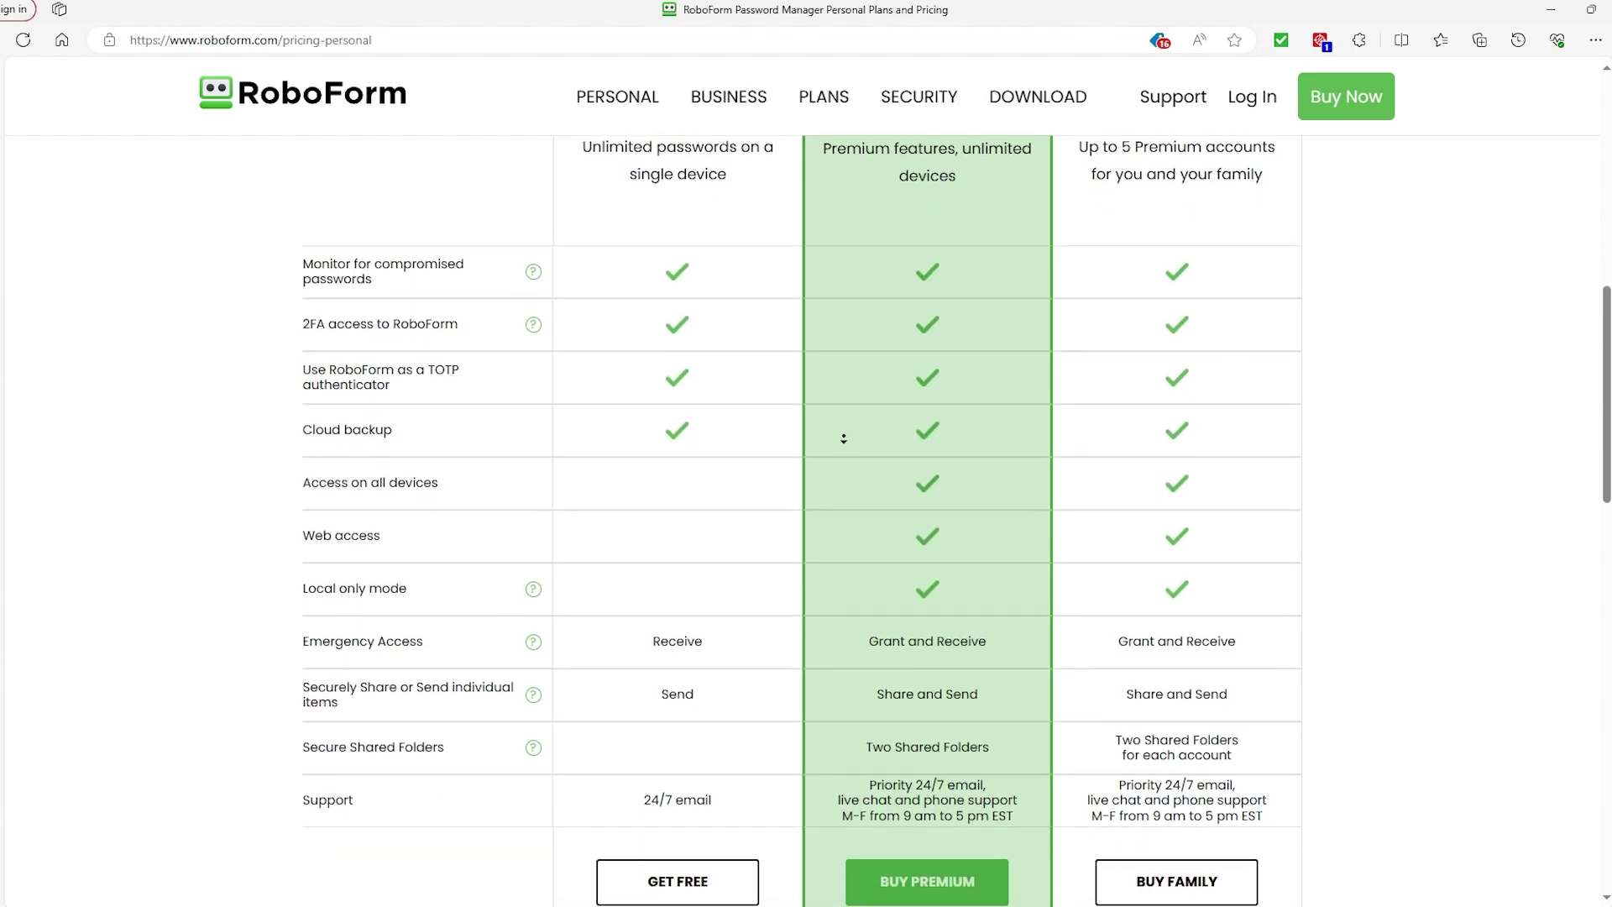
pyautogui.click(846, 441)
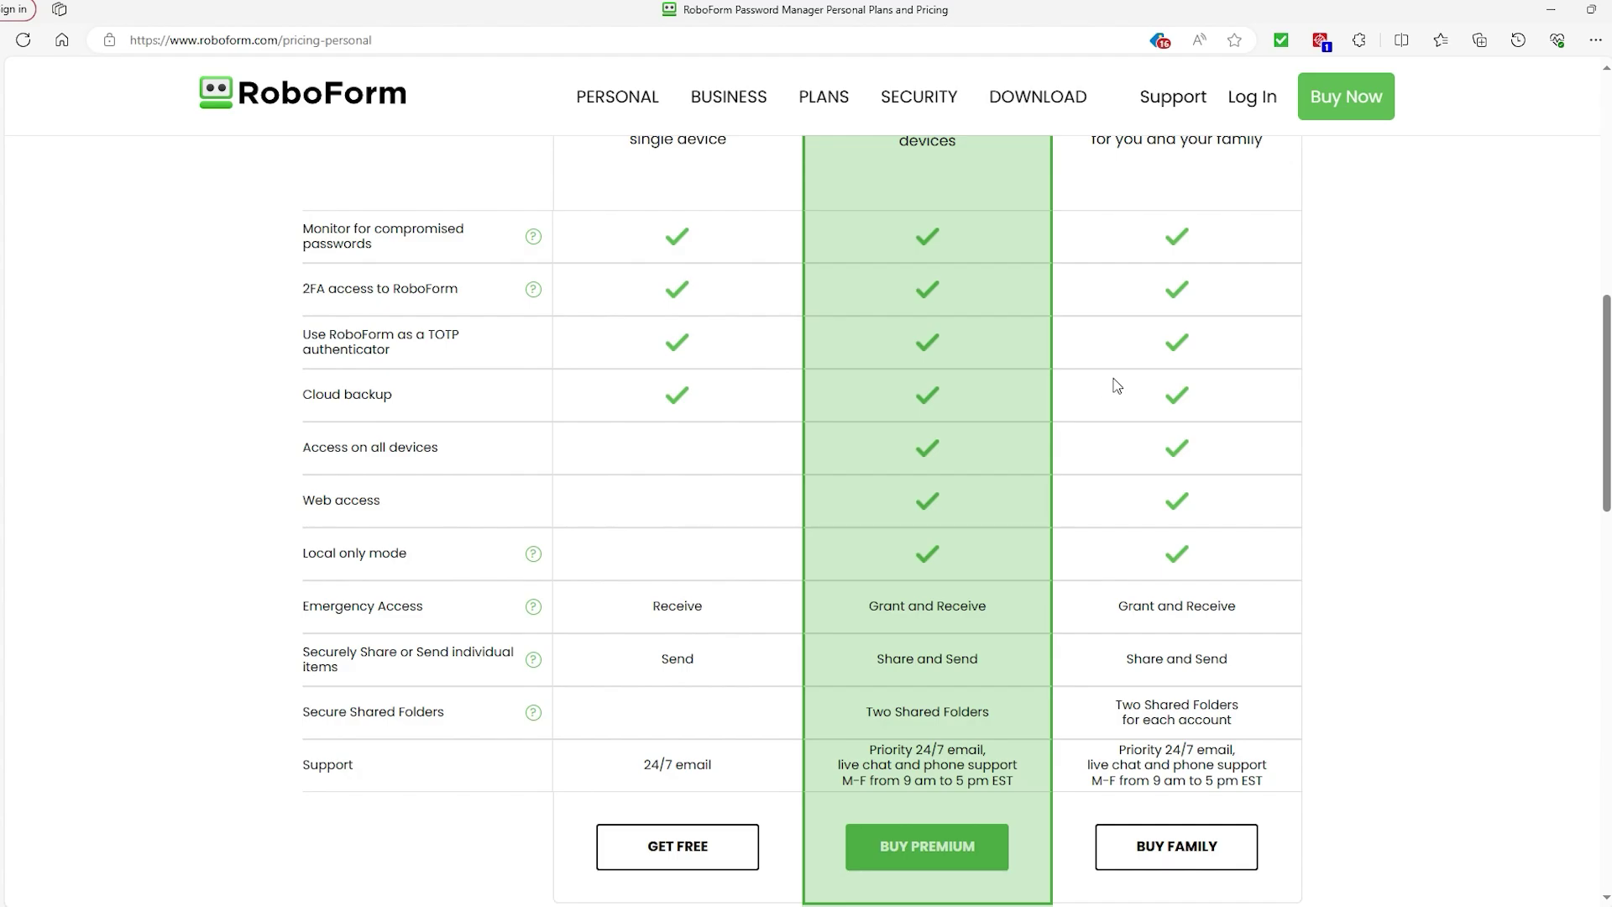
# Step: Scroll back to the plan headers, highlight the Family plan description, then move on to the vault logins
pyautogui.middleClick(1191, 391)
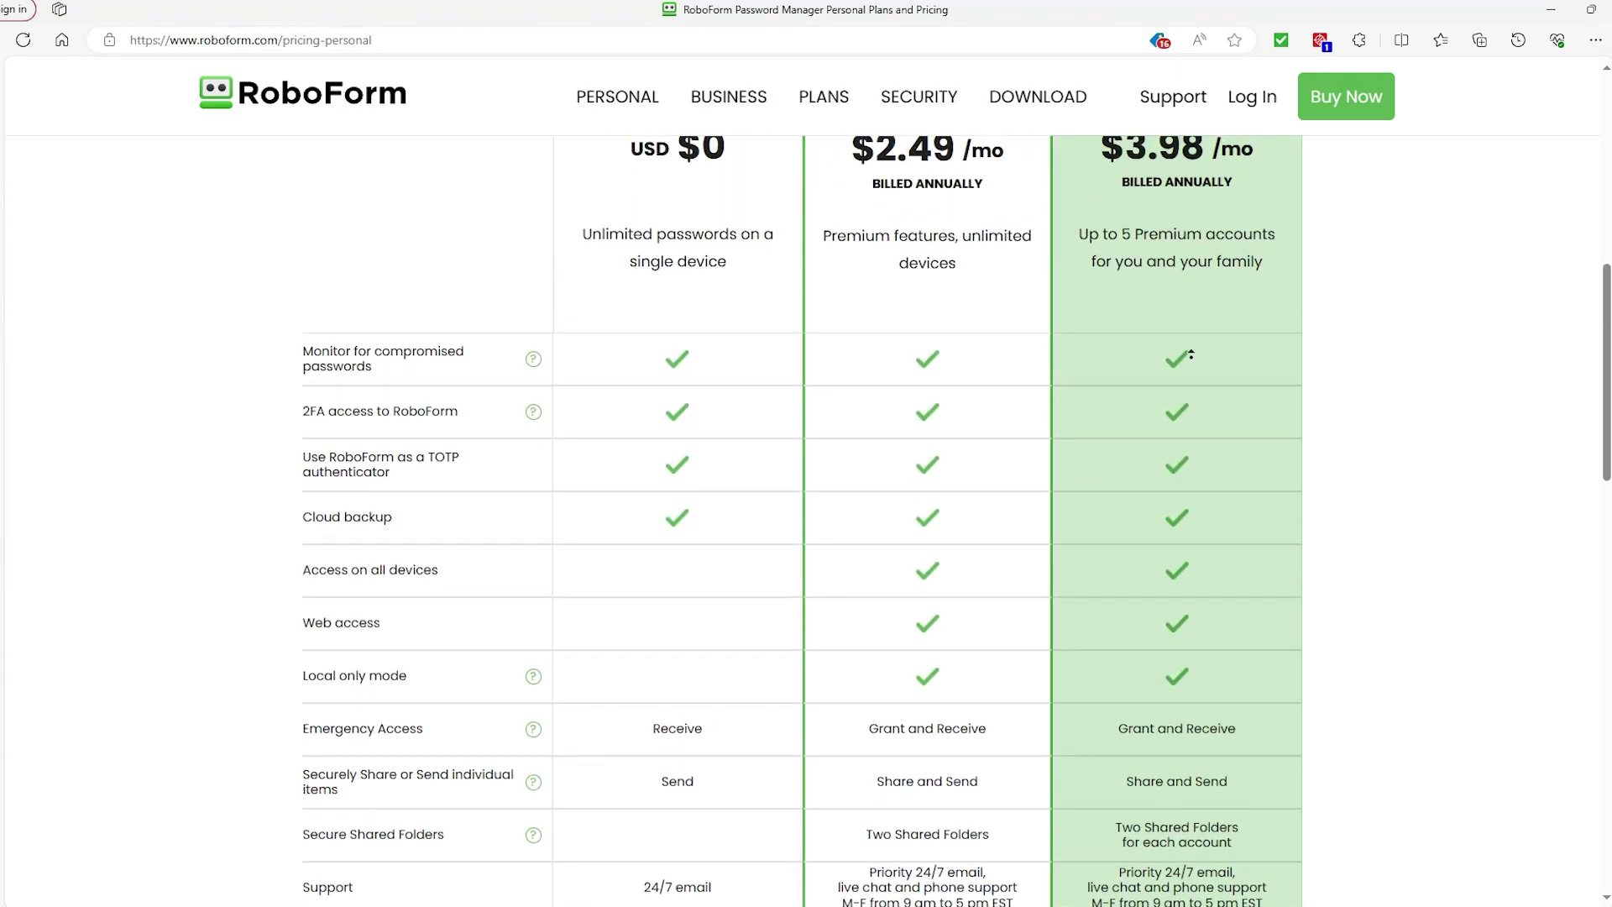
pyautogui.middleClick(1194, 364)
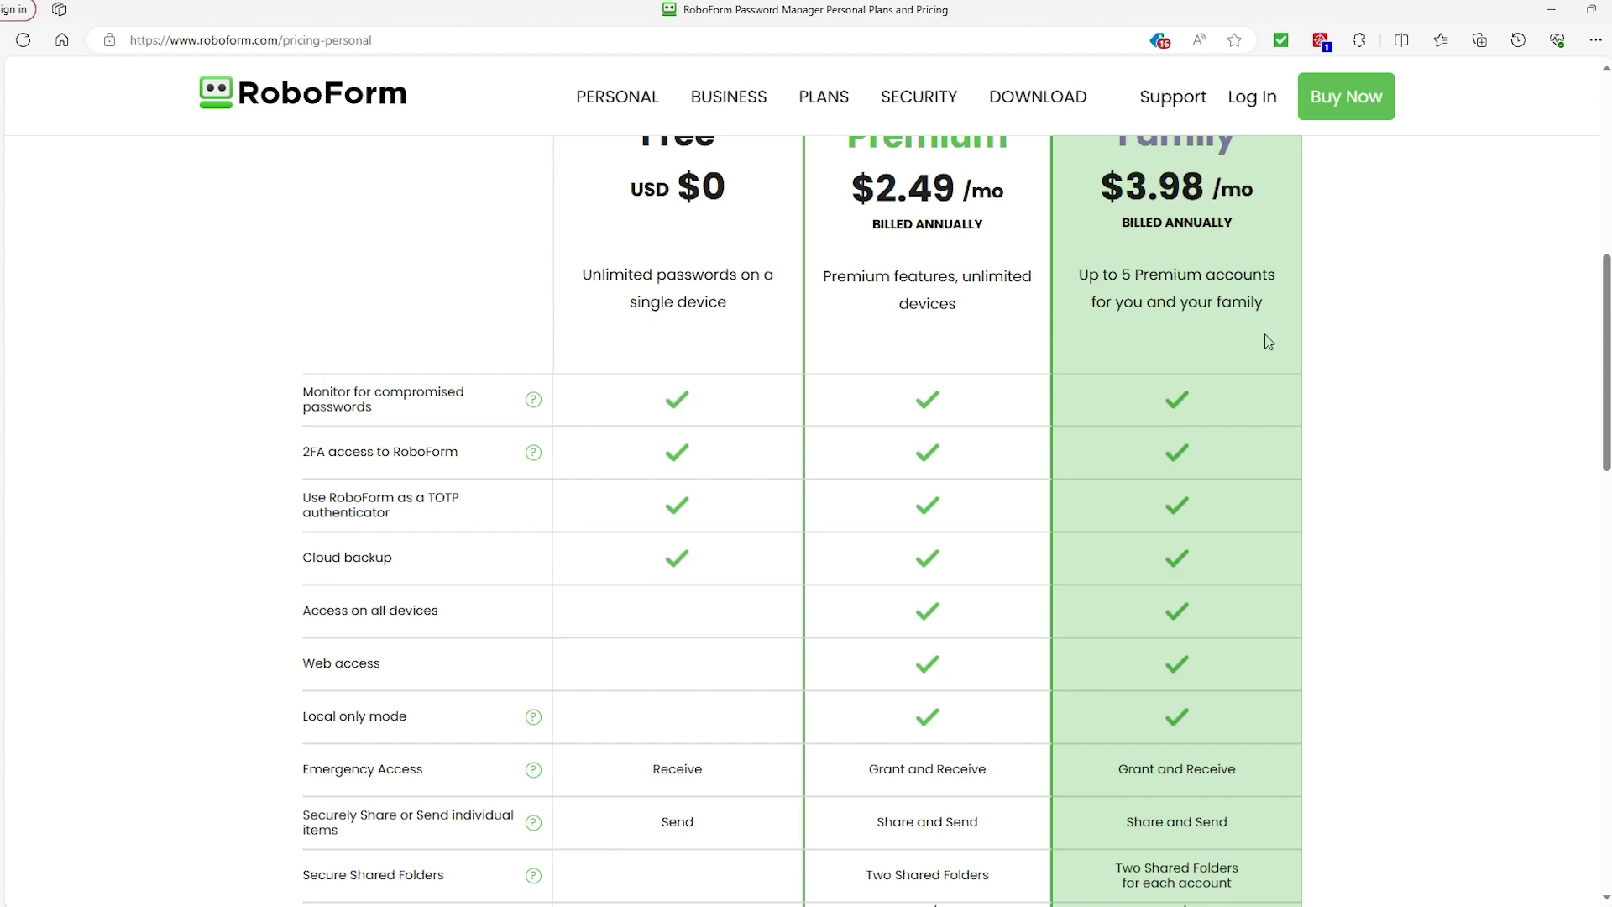
pyautogui.moveTo(1271, 314); pyautogui.dragTo(1060, 292)
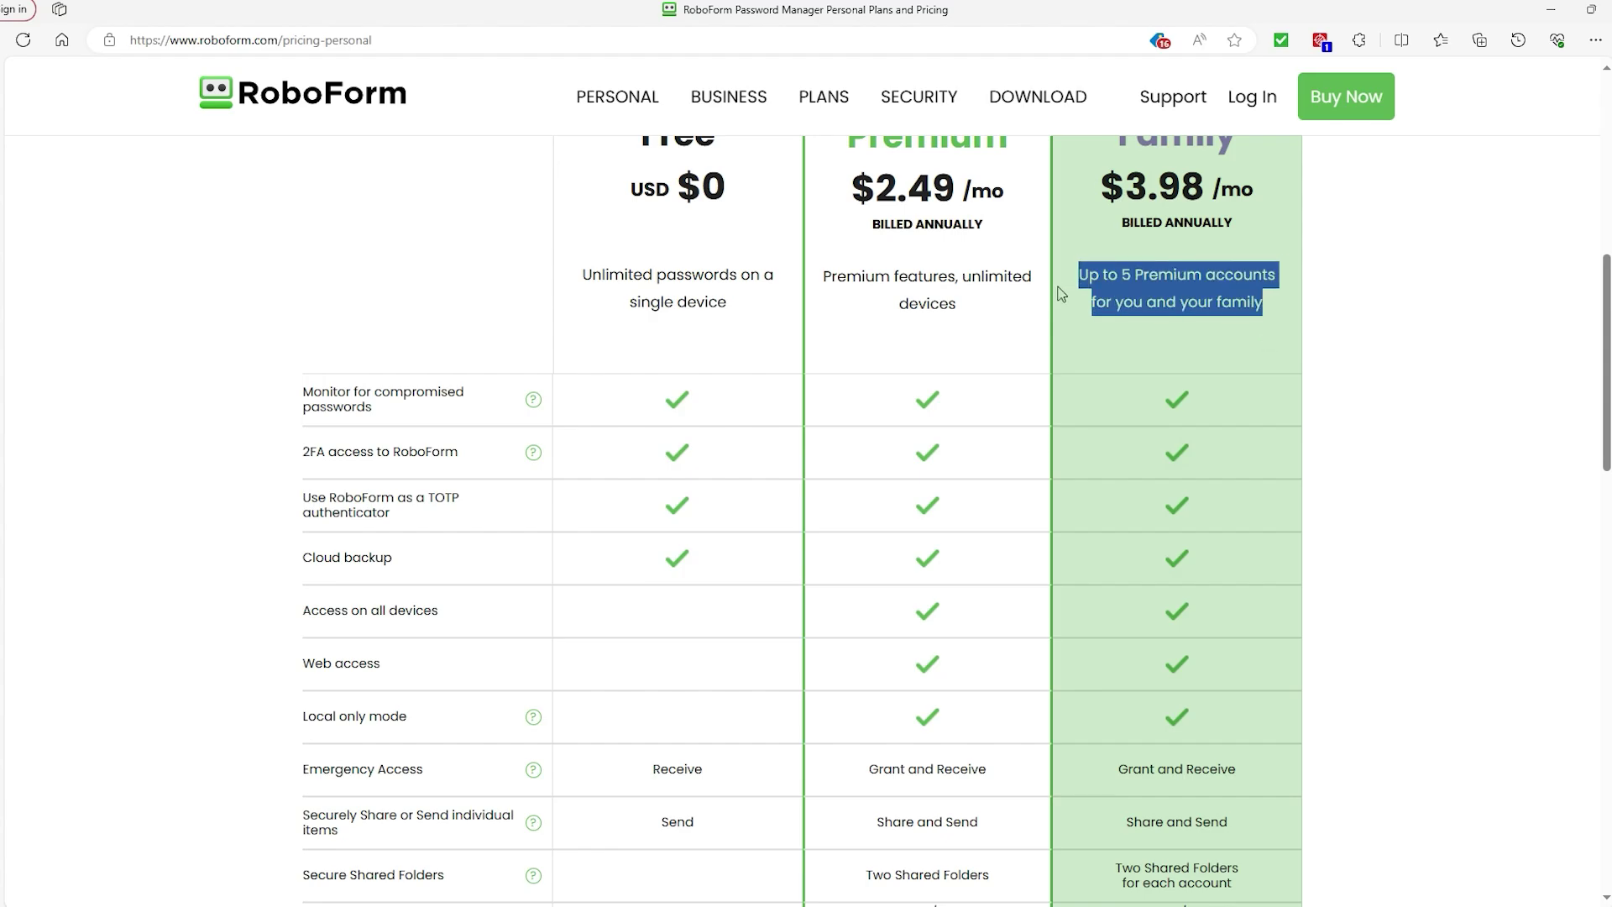
pyautogui.click(1428, 479)
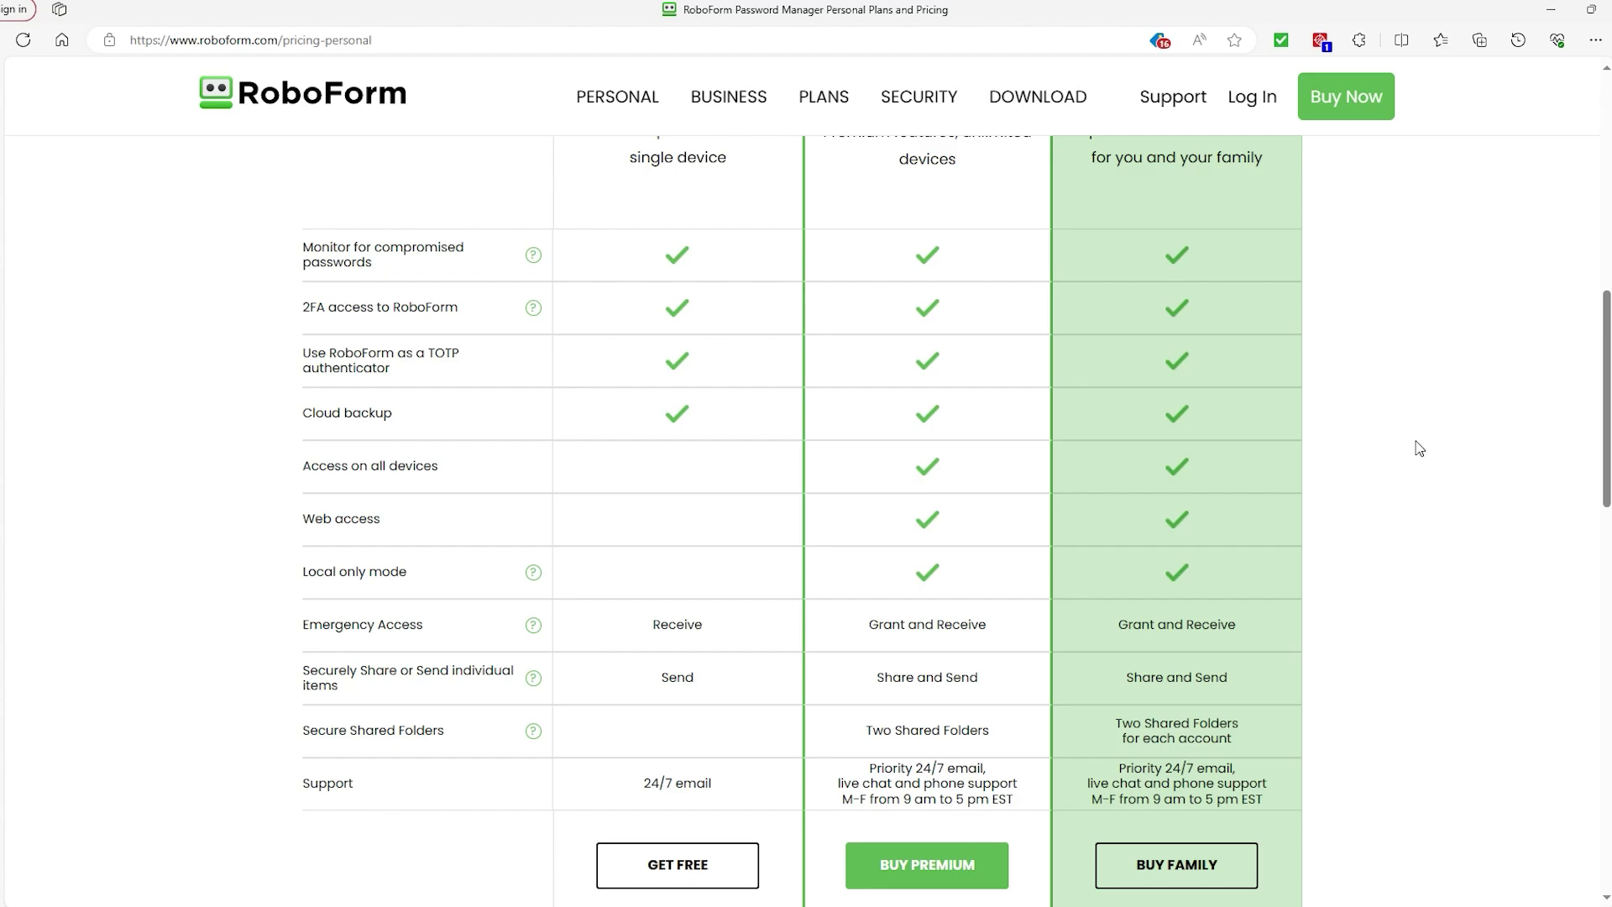
pyautogui.middleClick(778, 521)
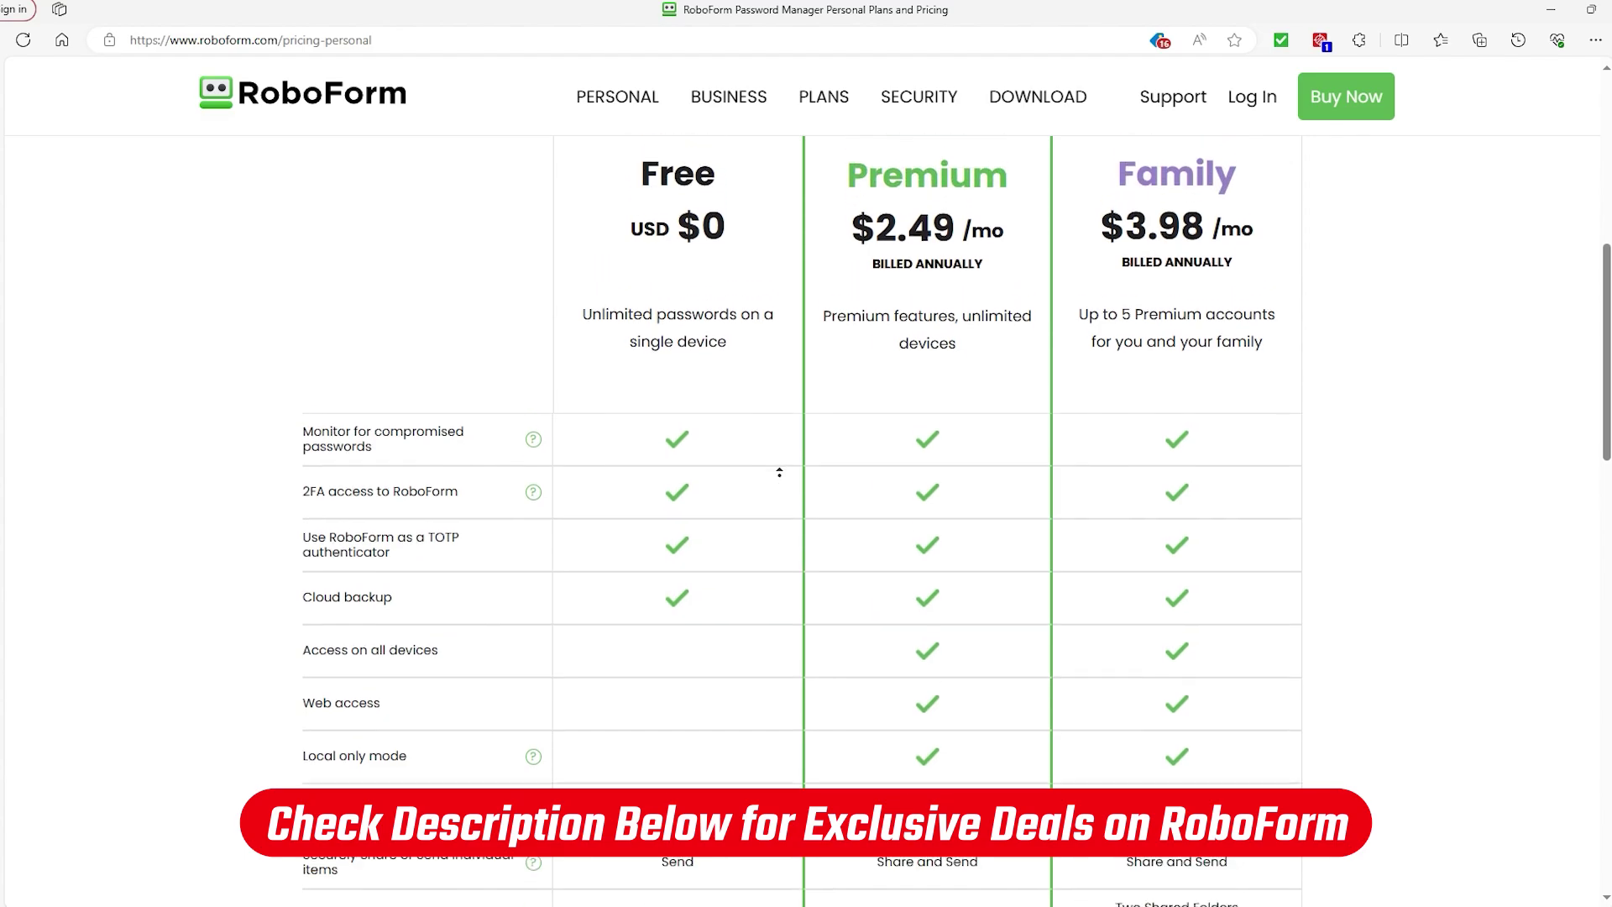
pyautogui.middleClick(783, 484)
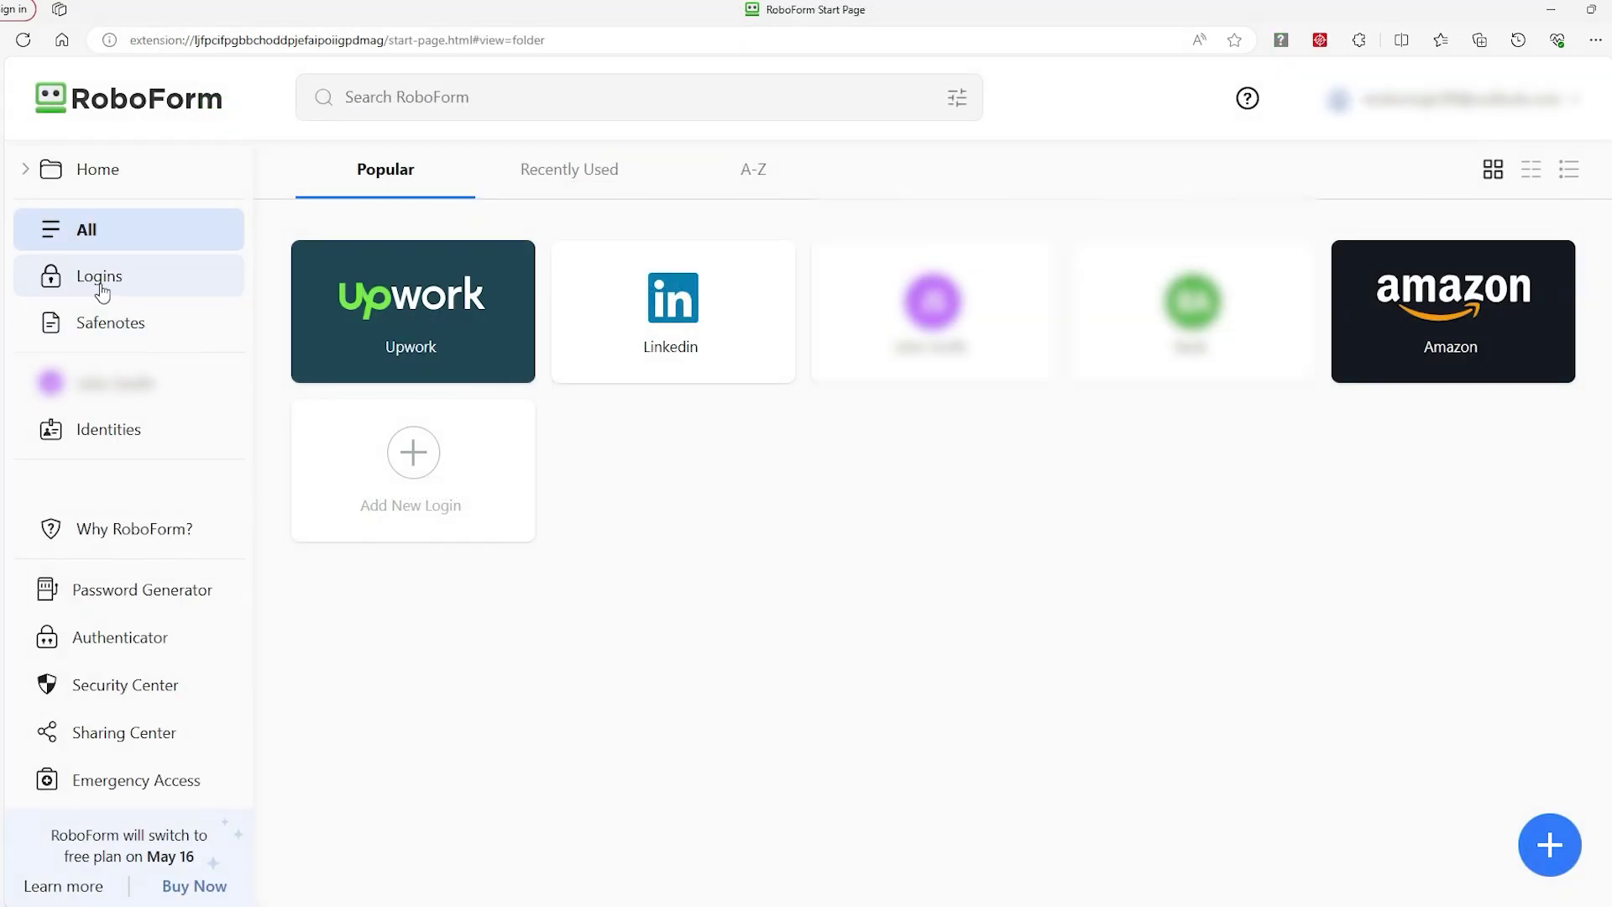
# Step: Browse Logins, Safenotes and Password Generator, then open Add New Identity at the Middle Name field
pyautogui.click(91, 280)
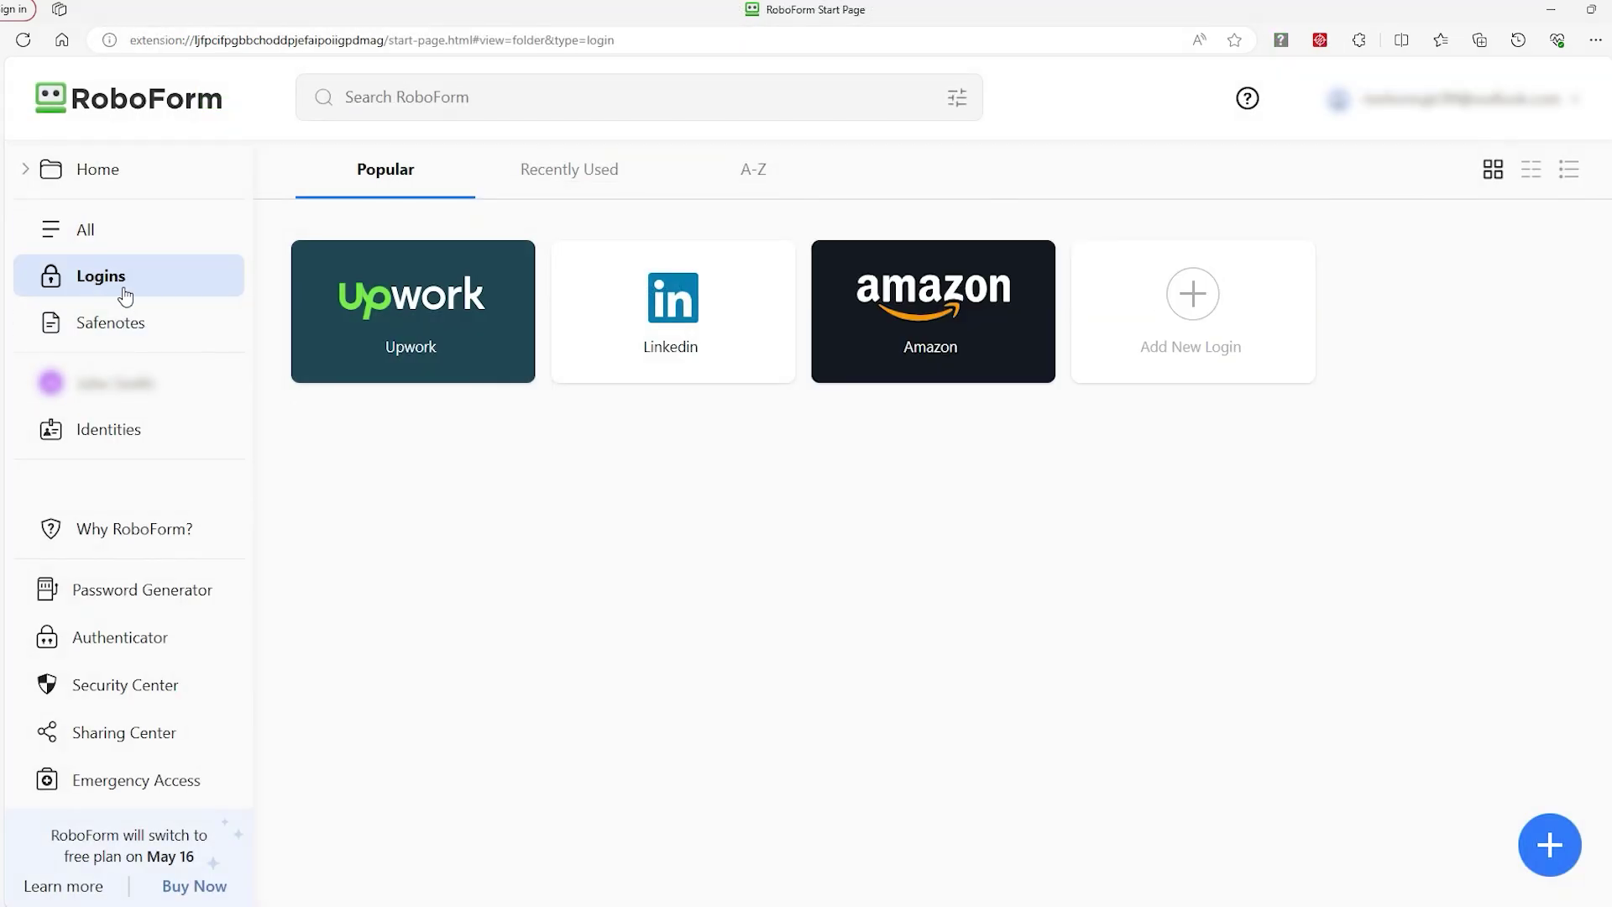
pyautogui.click(147, 328)
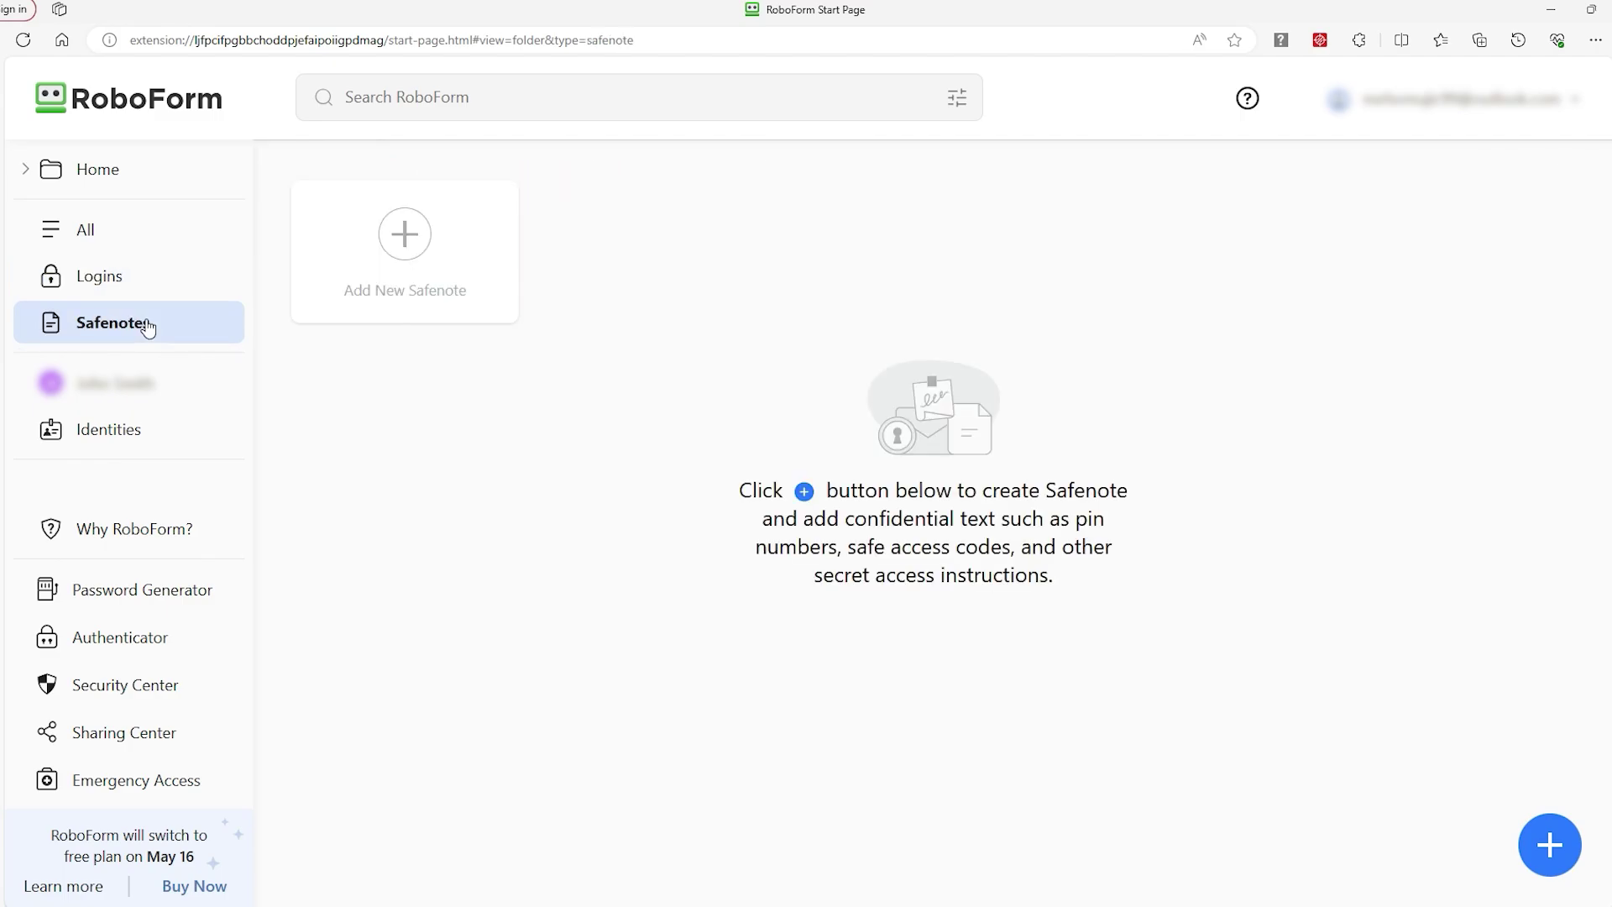
pyautogui.click(123, 592)
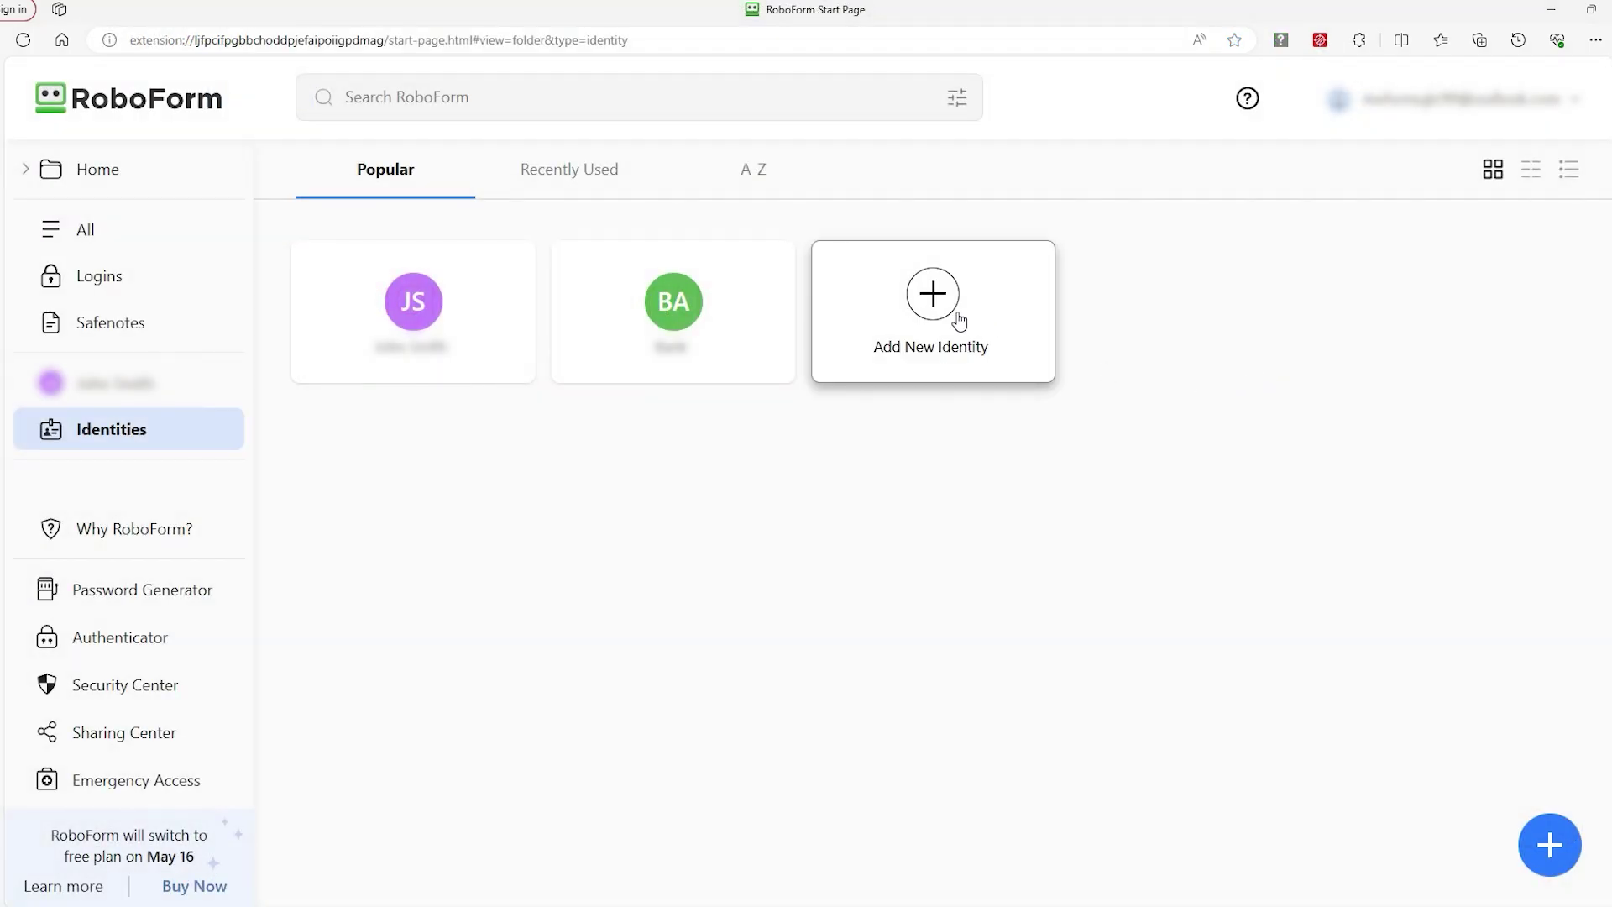
pyautogui.click(958, 320)
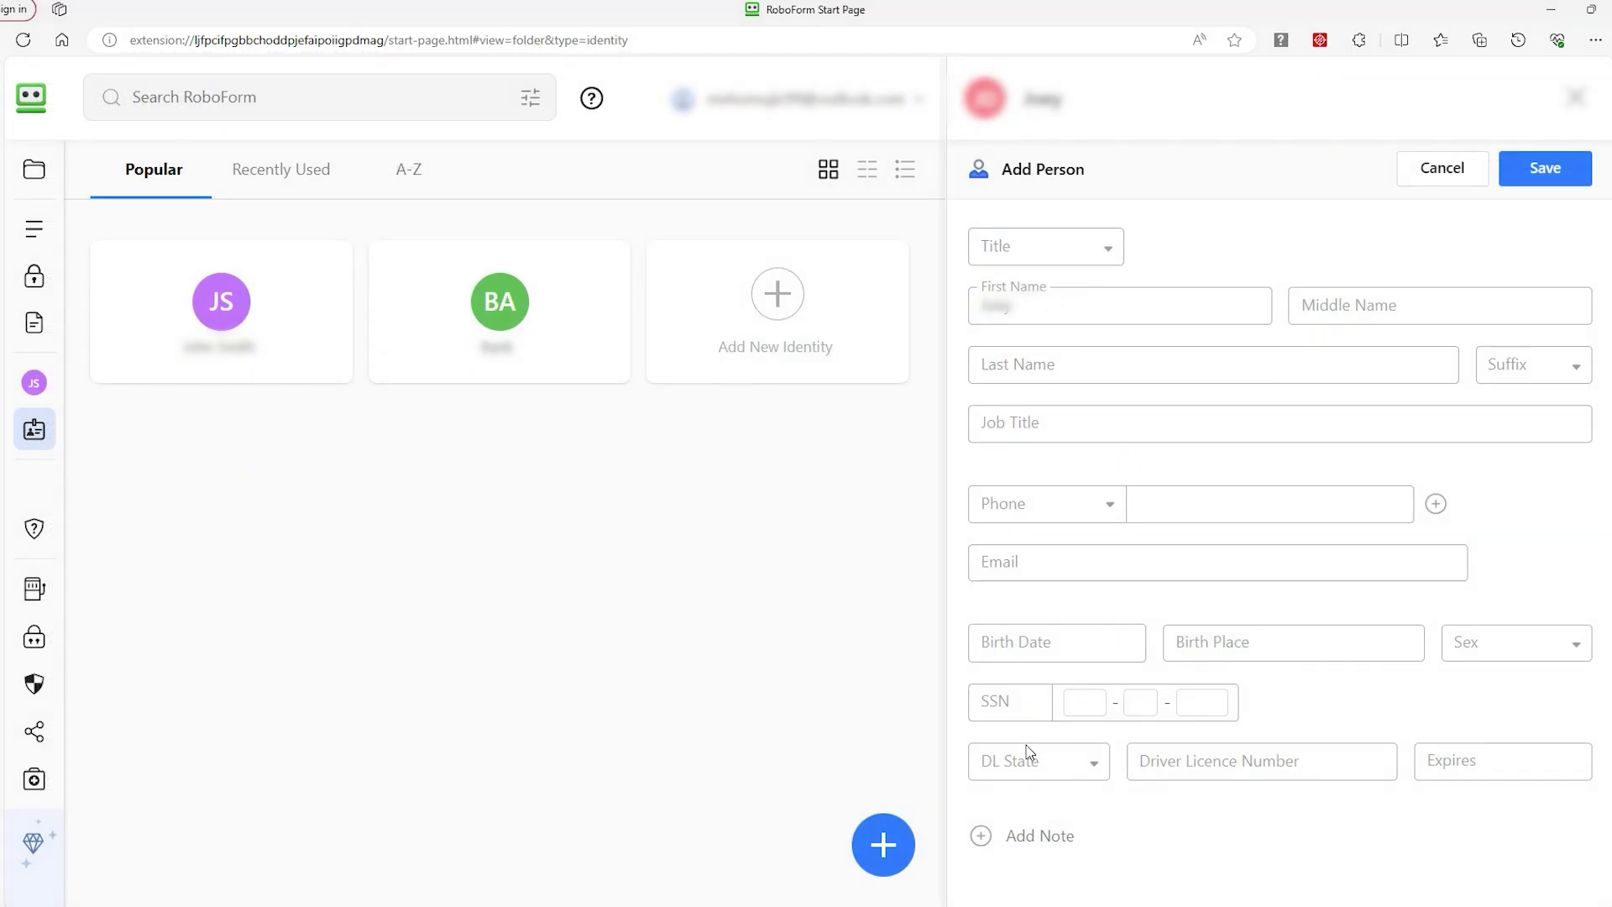
pyautogui.click(1366, 315)
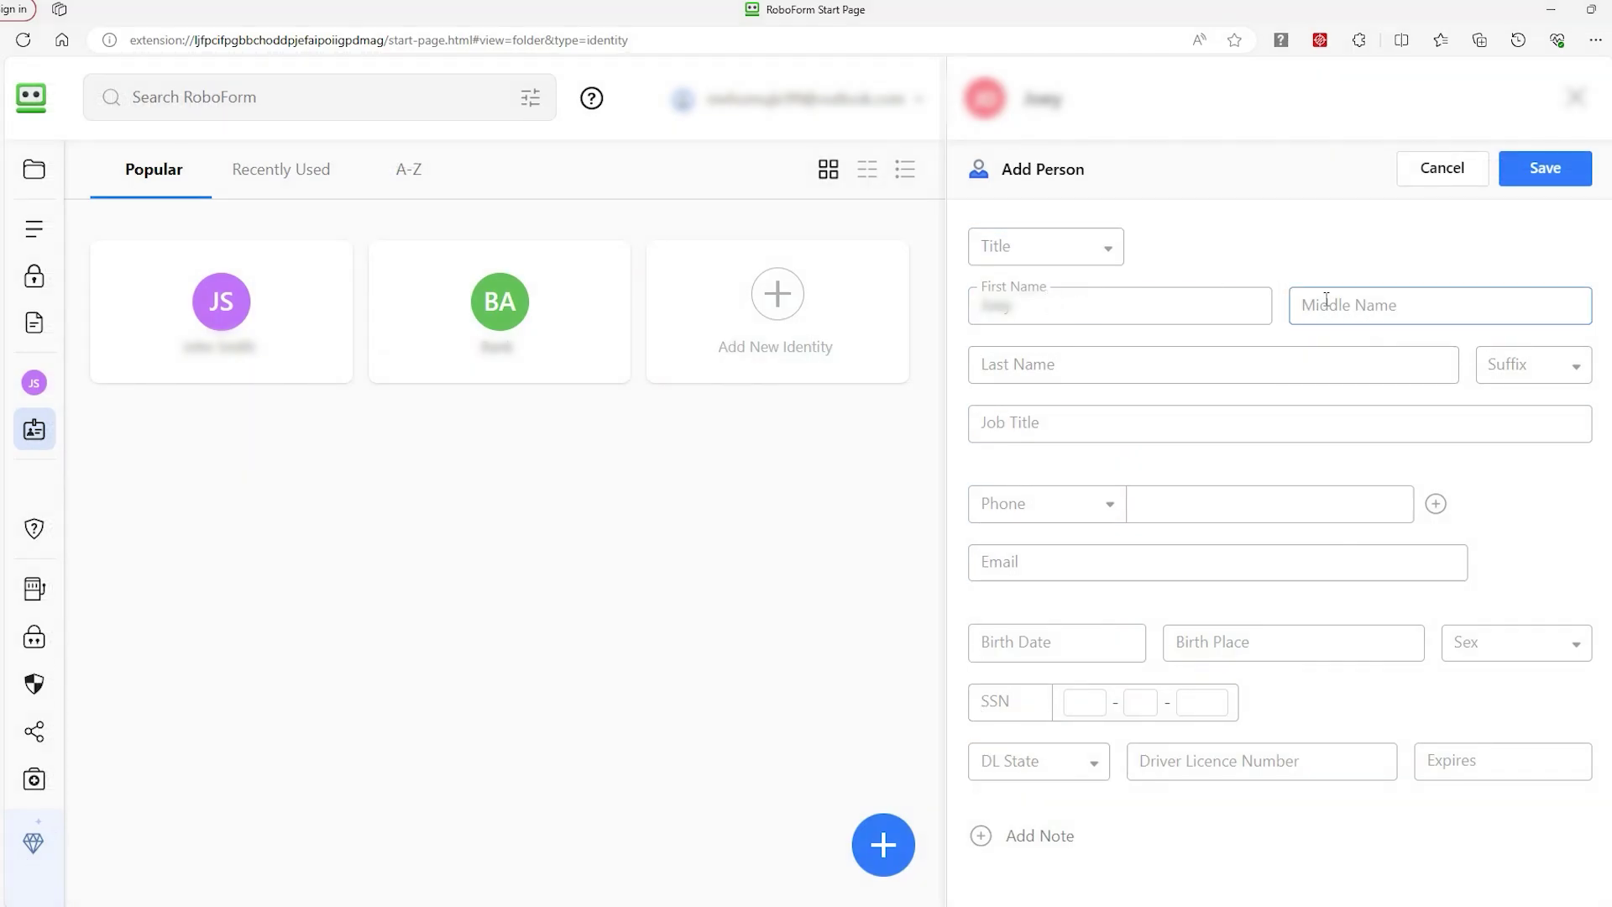
# Step: Autofill the applicant's name from the saved identity, then choose Add Address from the City field
pyautogui.click(1323, 210)
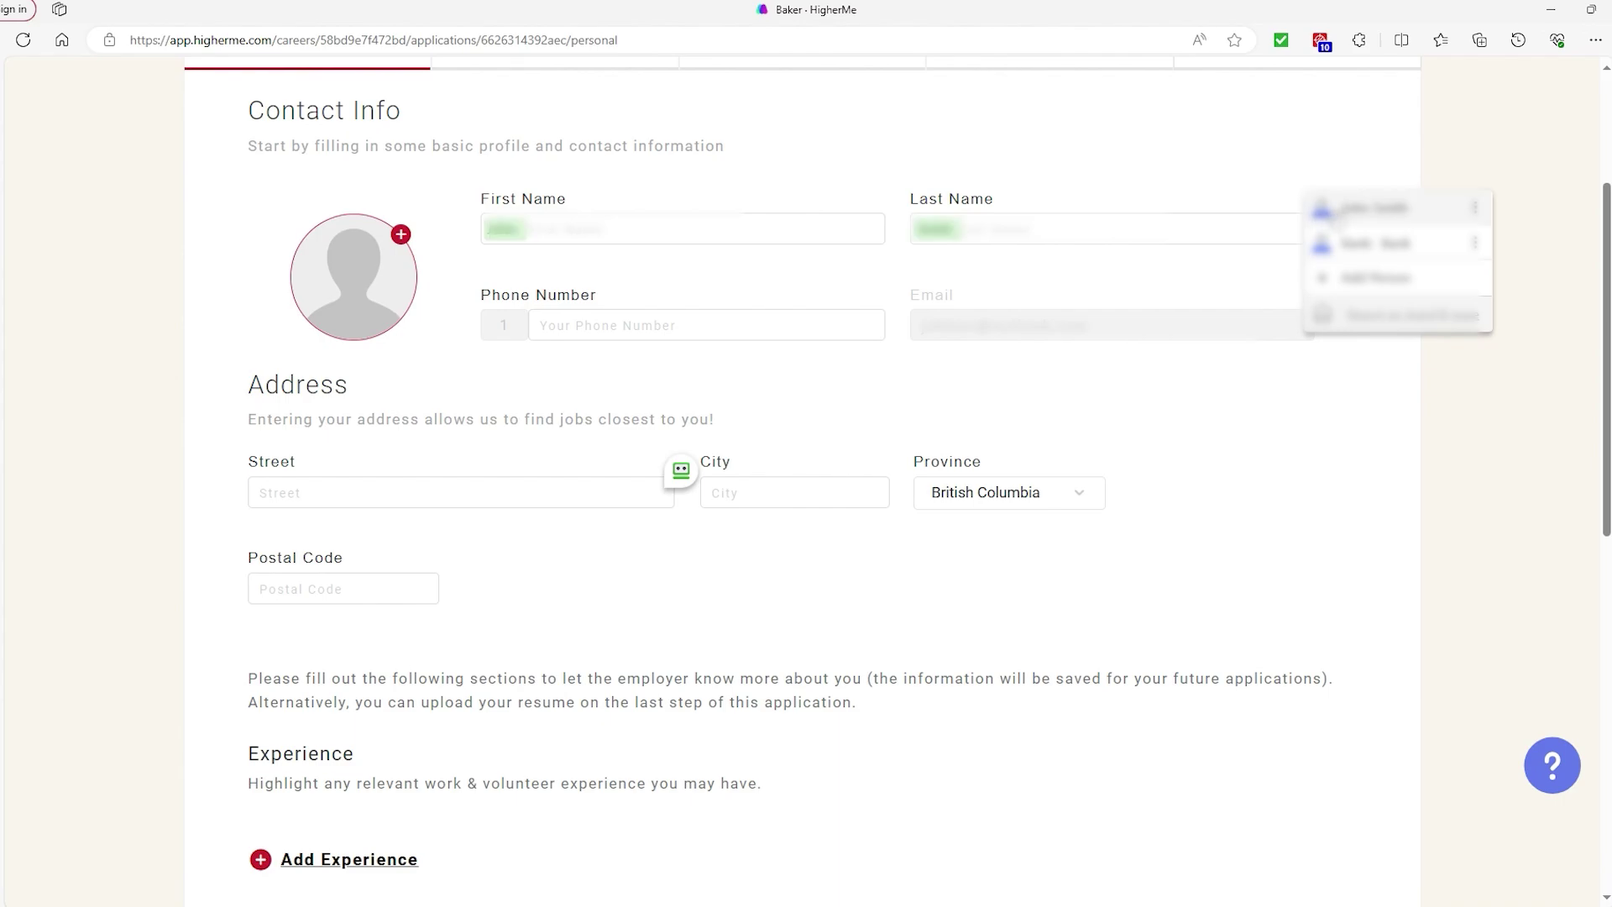
pyautogui.click(681, 470)
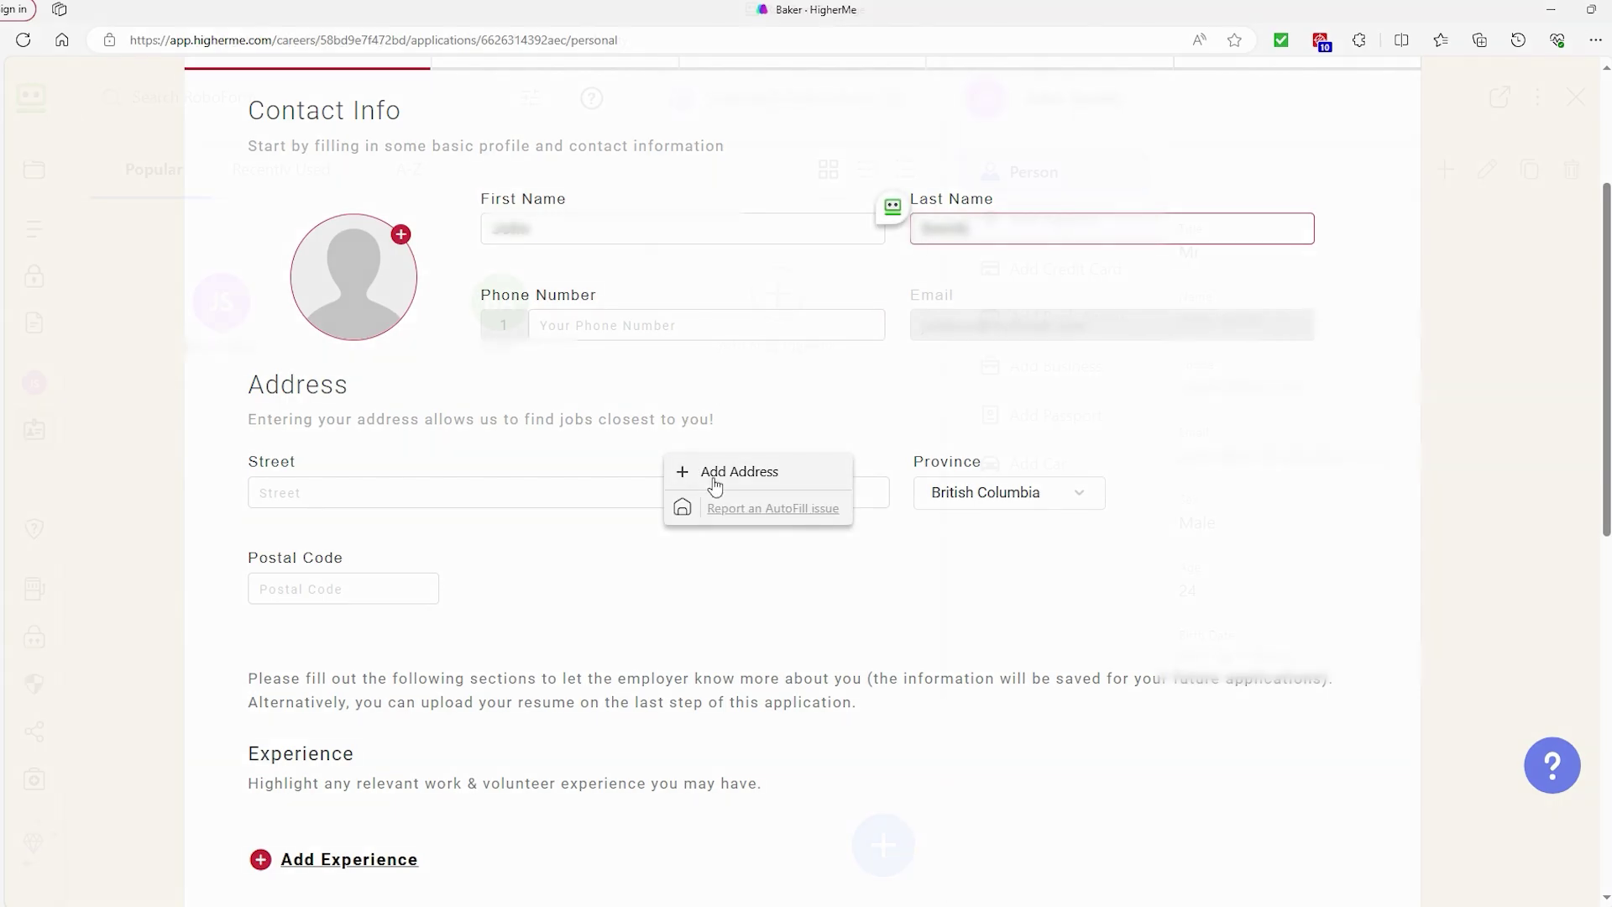
pyautogui.click(713, 468)
pyautogui.click(1065, 223)
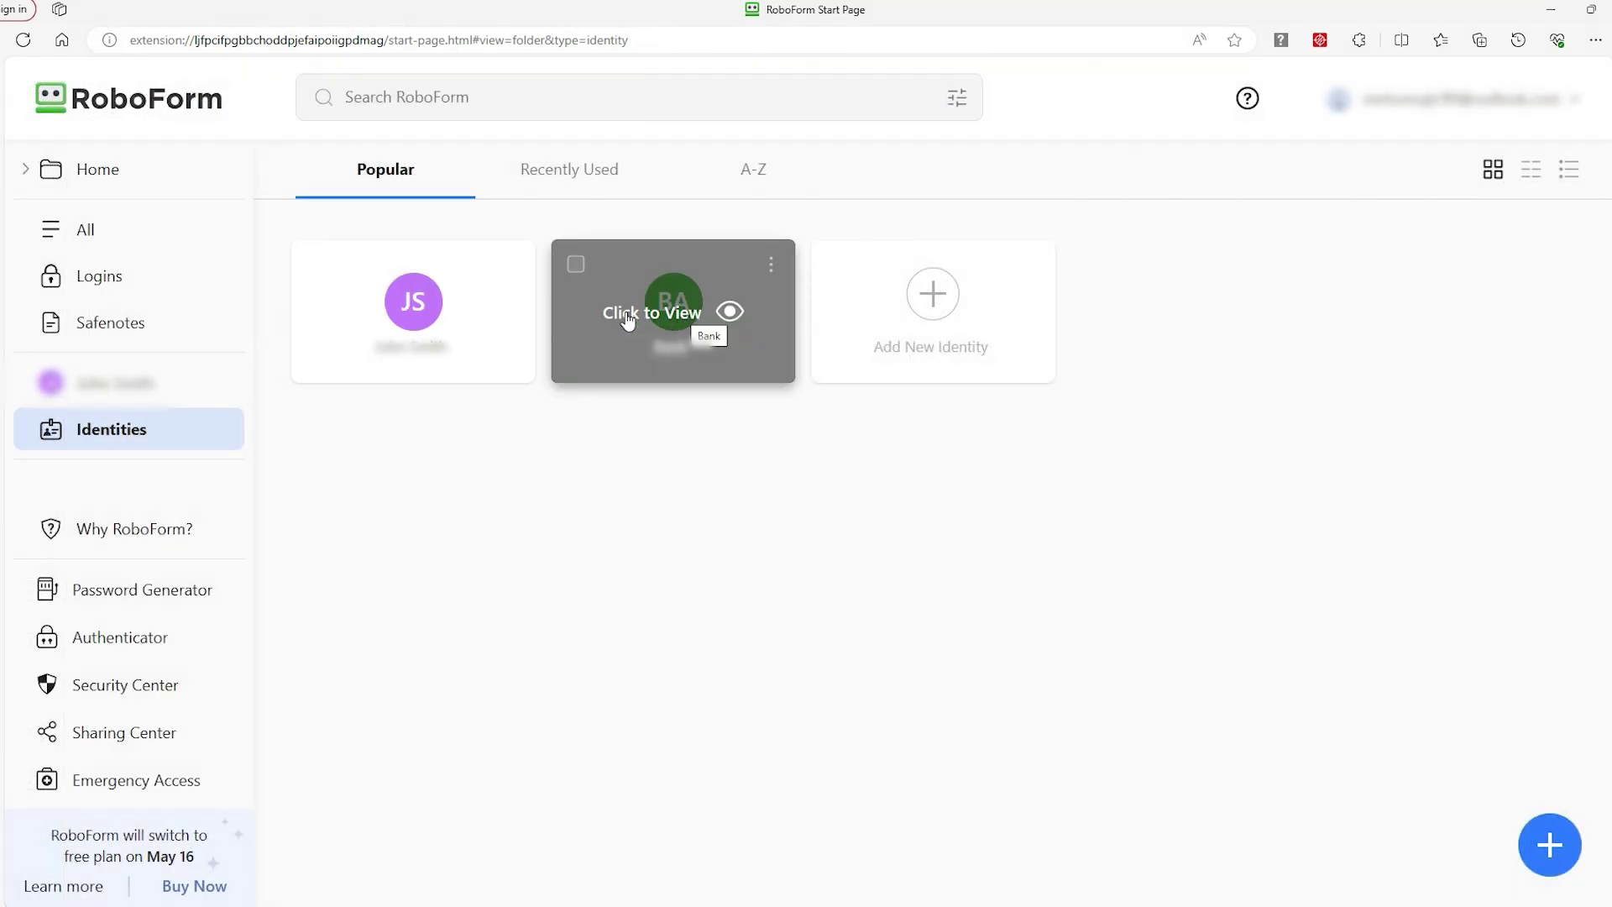
# Step: View the JS and Bank identity details, then start adding passport details to Bank
pyautogui.click(493, 311)
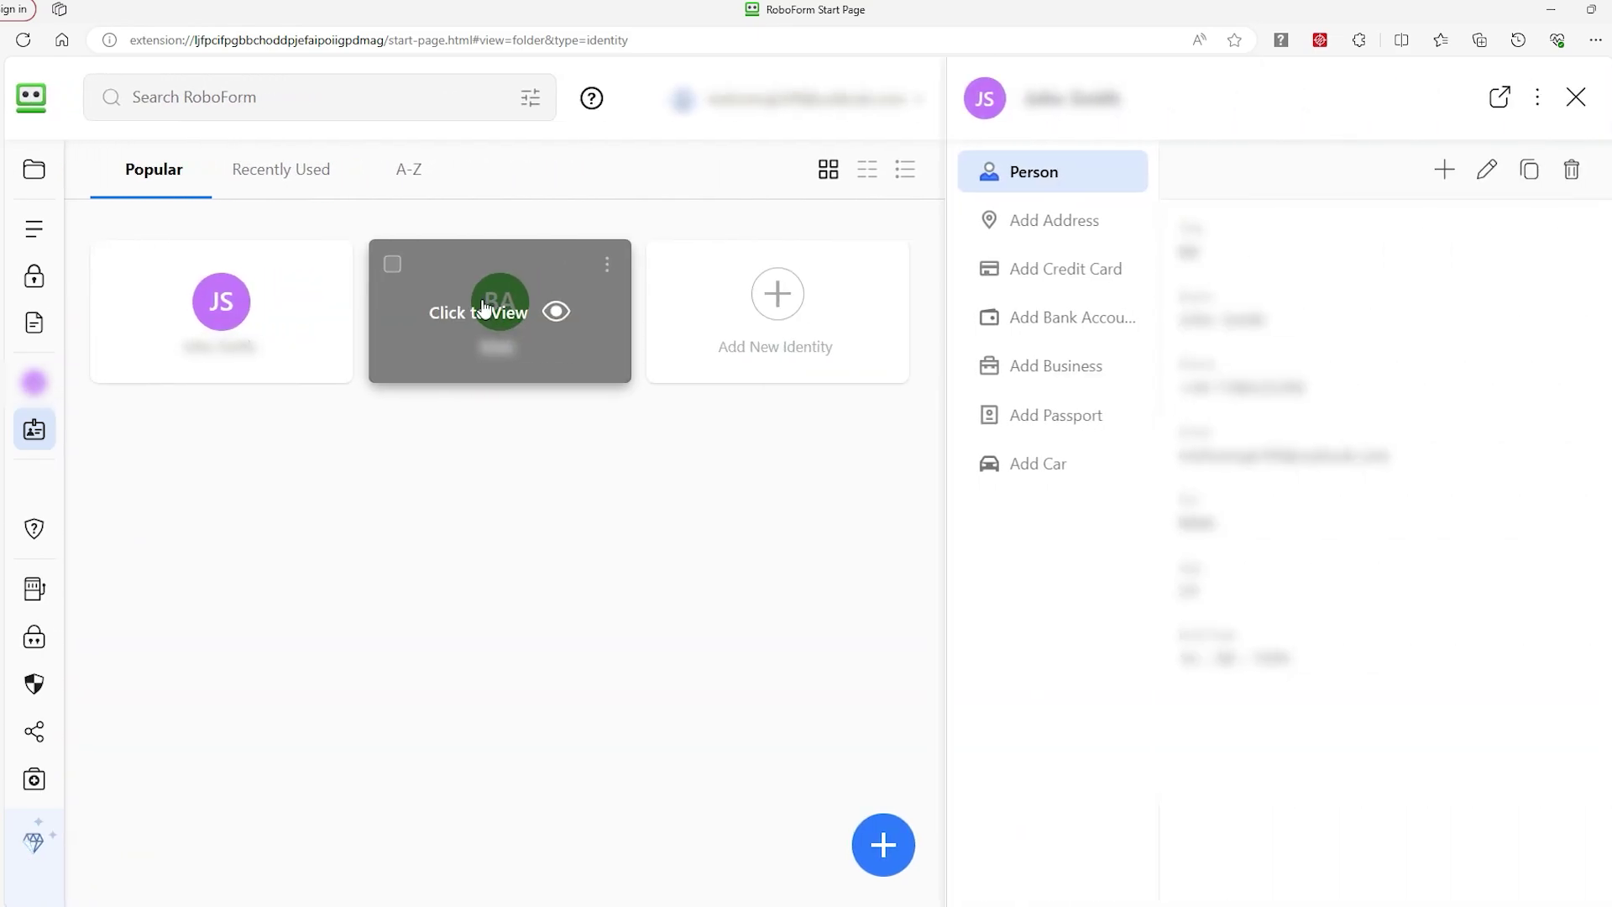
pyautogui.click(554, 314)
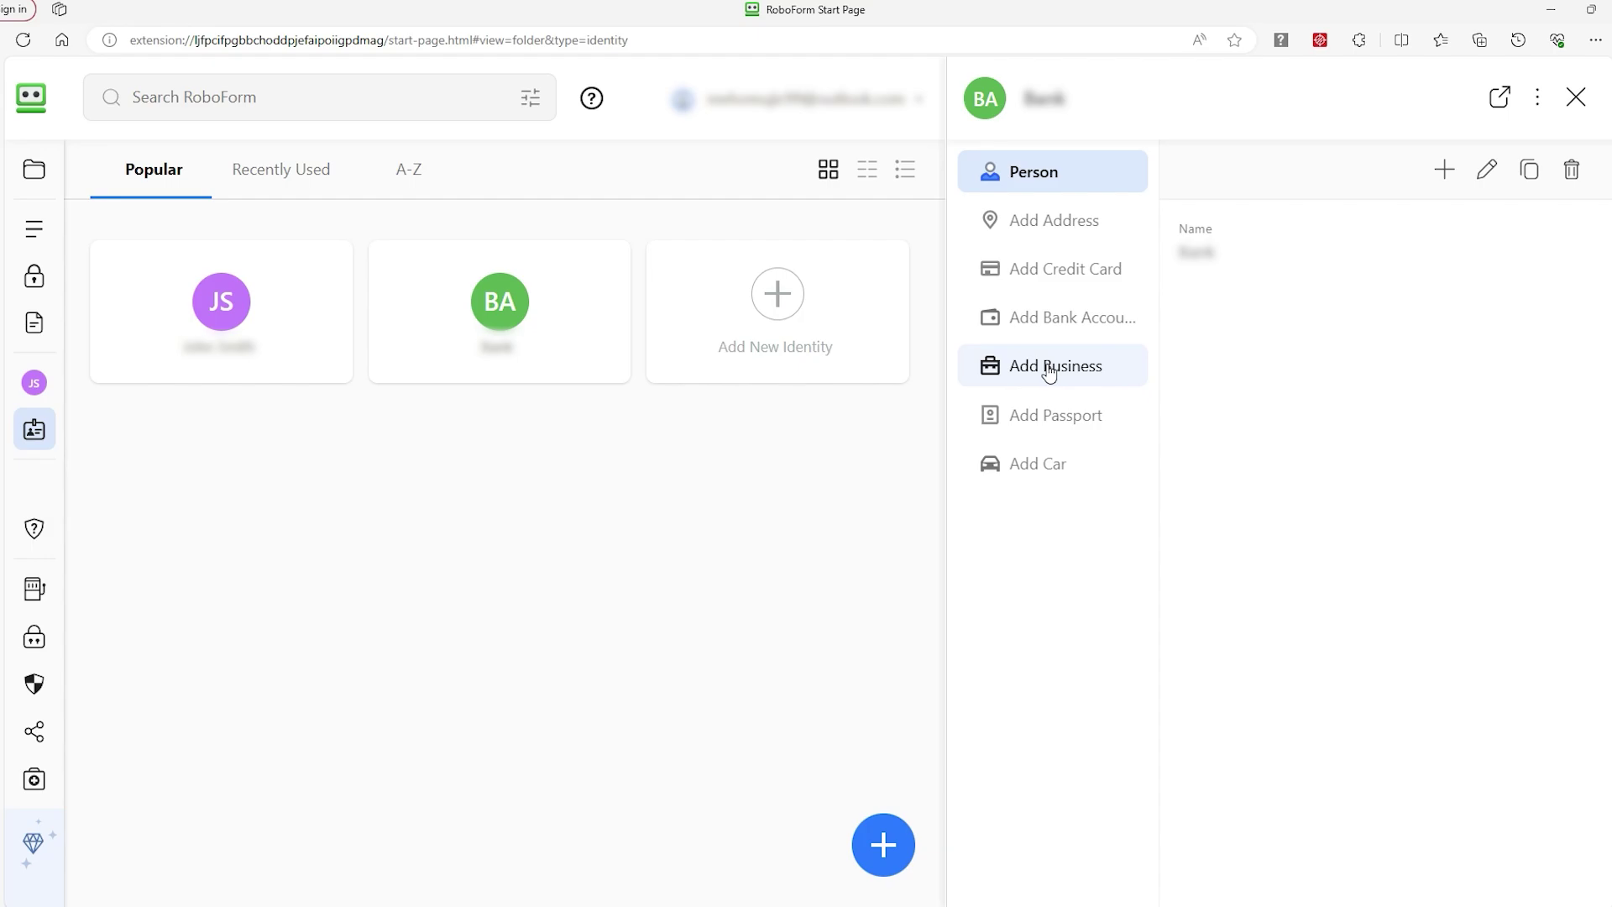
pyautogui.click(1059, 420)
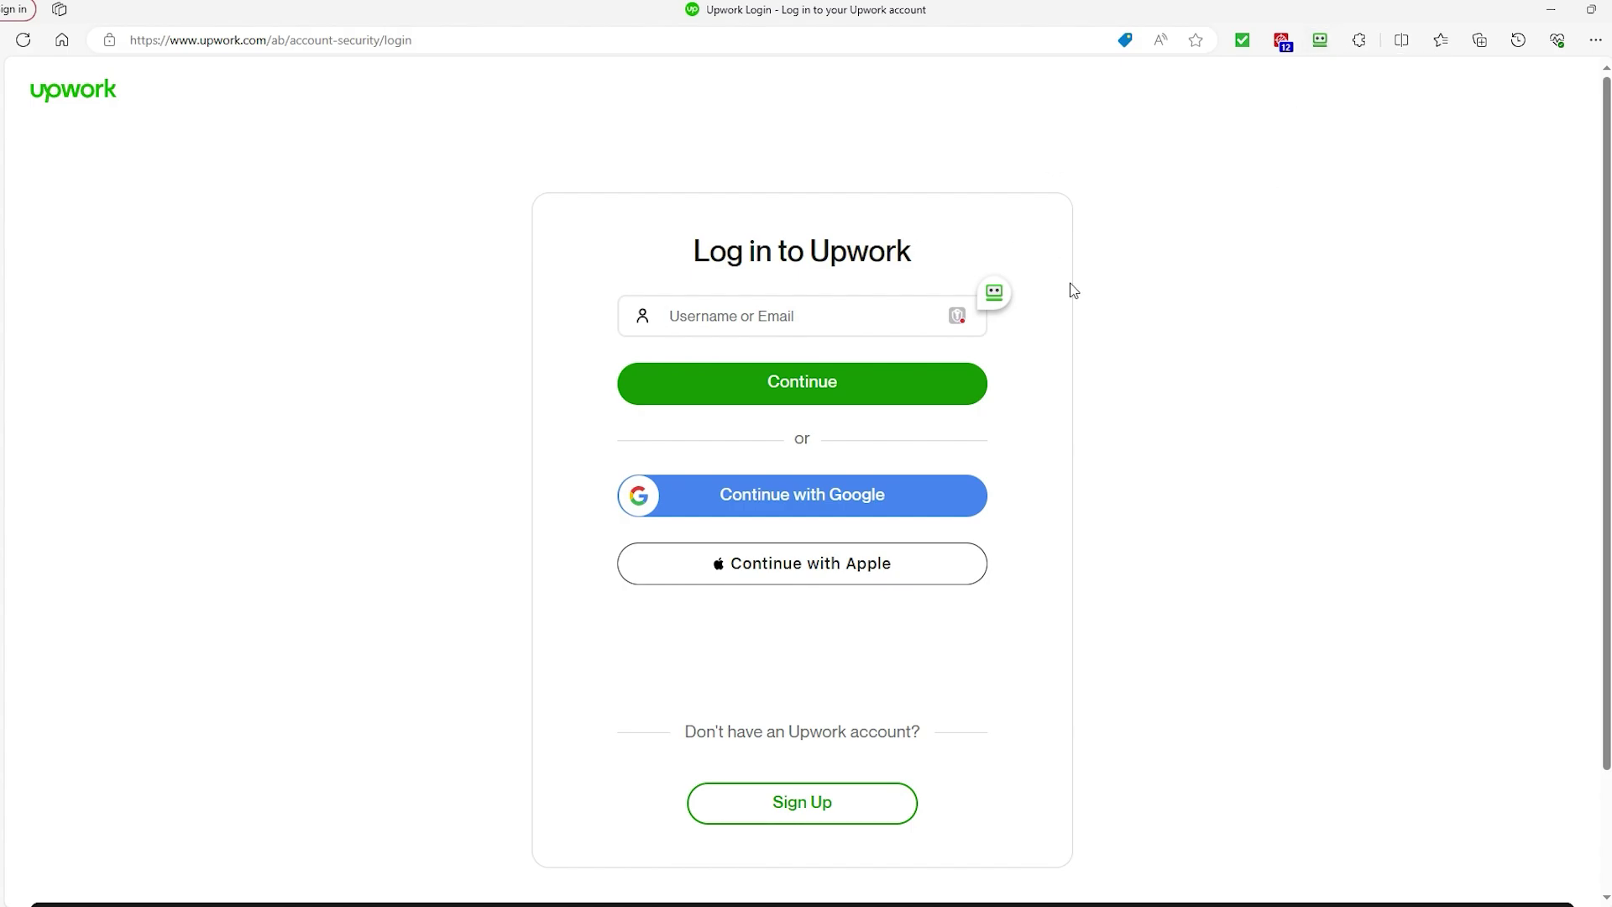
# Step: Fill the Upwork username from the saved Upwork login, then scroll the Cybernews ranking page
pyautogui.click(994, 292)
pyautogui.click(1021, 292)
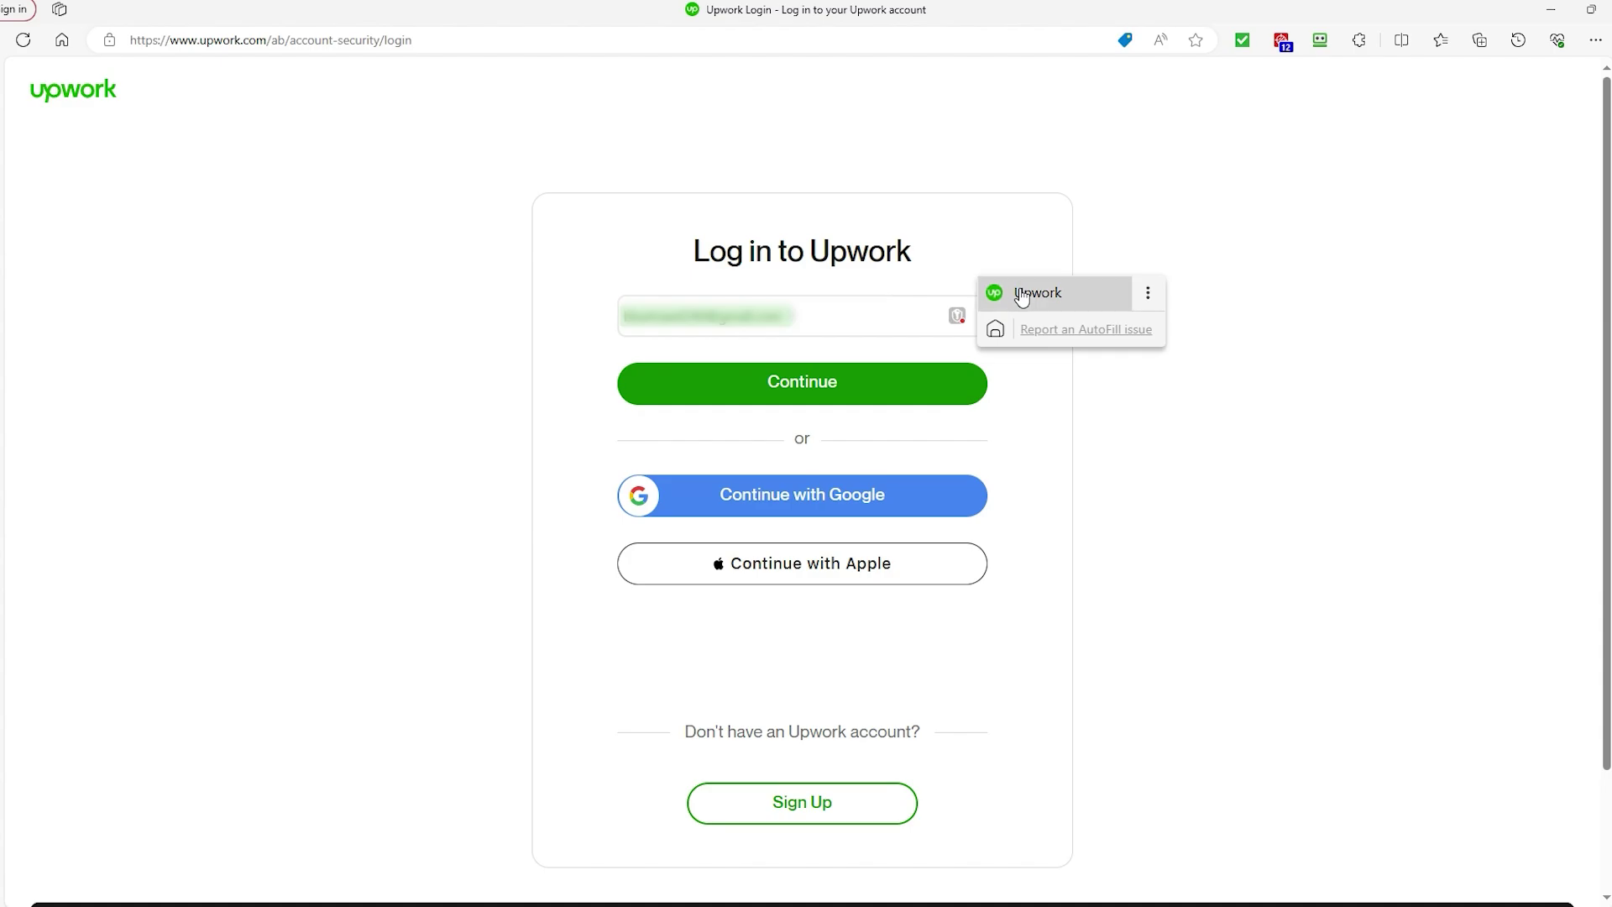
pyautogui.click(1021, 294)
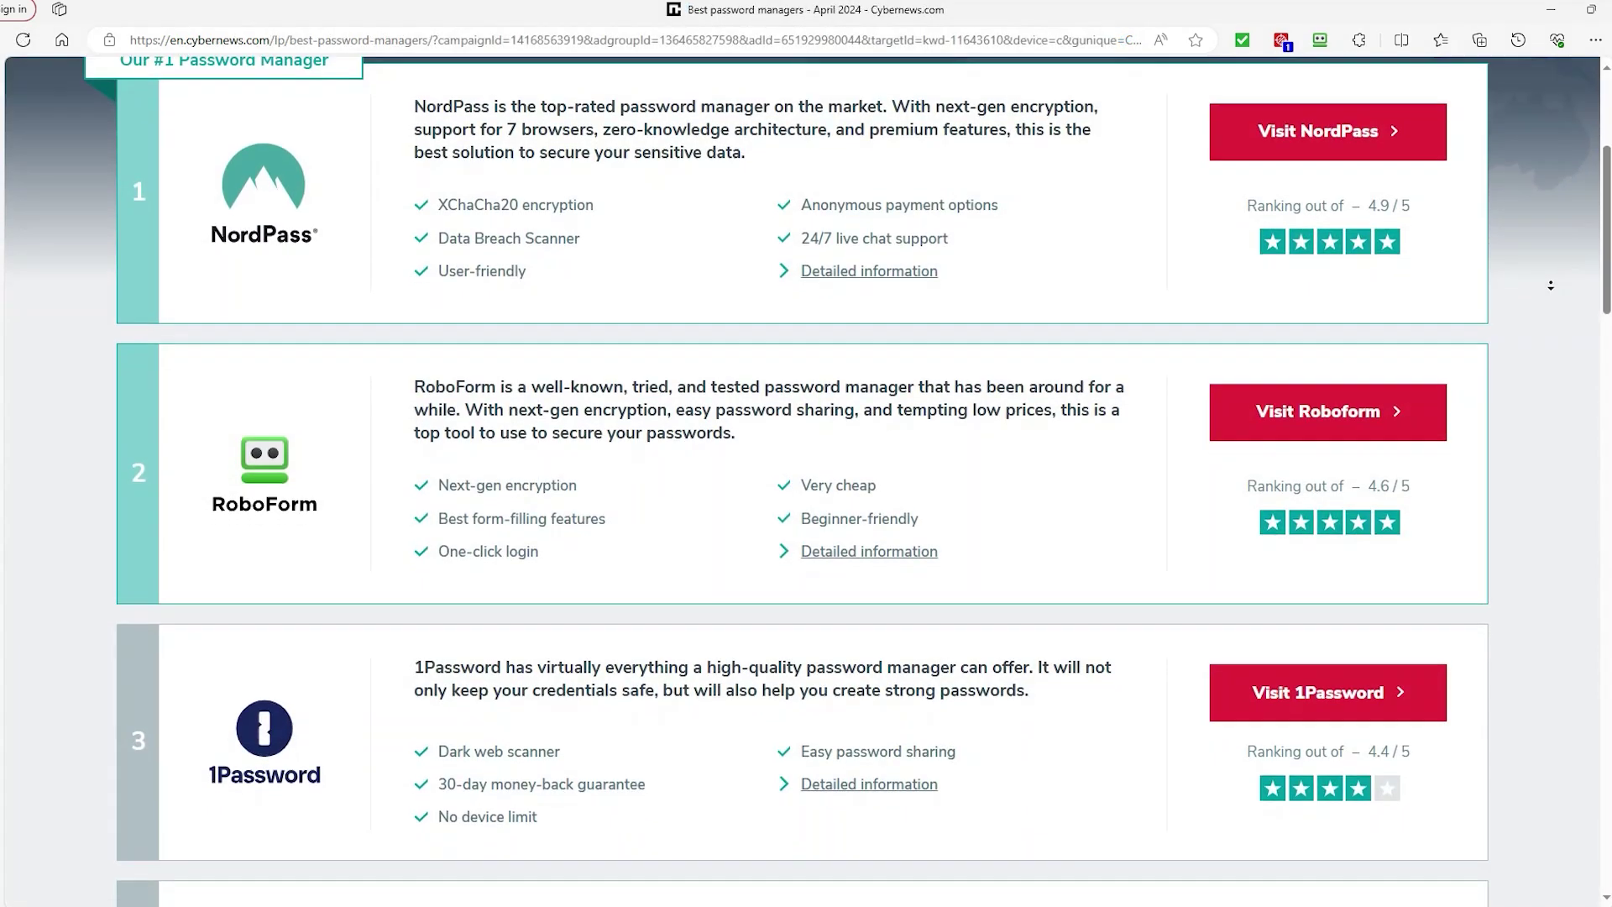
pyautogui.scroll(-2, 1551, 286)
pyautogui.scroll(-2, 1550, 285)
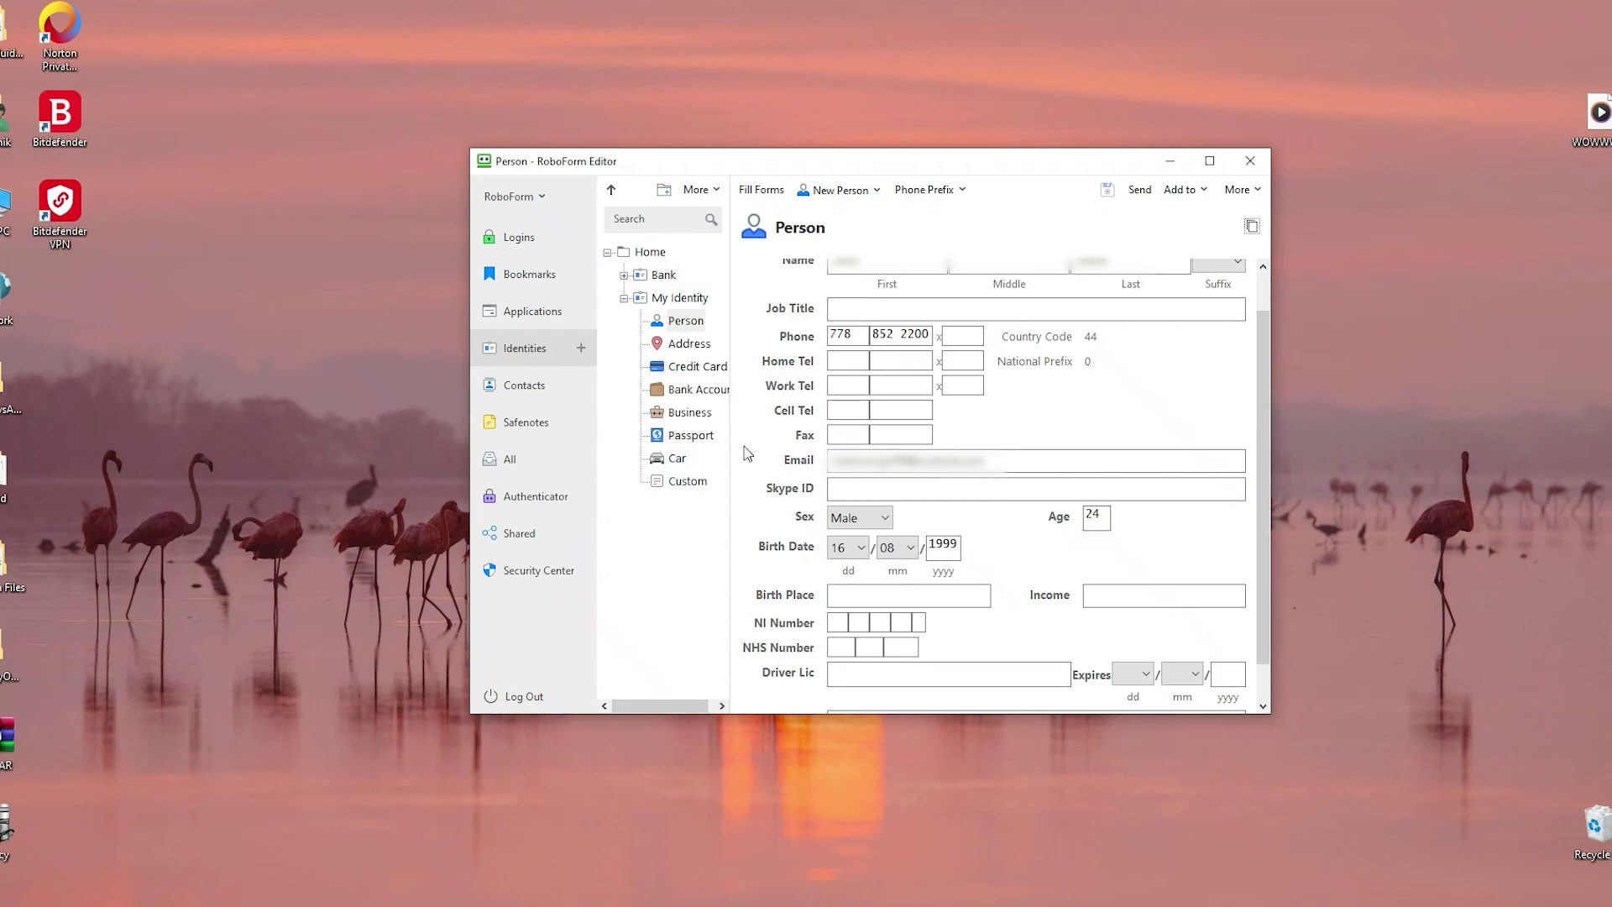
# Step: In the Custom section, start a Marital Status field with its value and matching strings
pyautogui.click(688, 483)
pyautogui.click(819, 347)
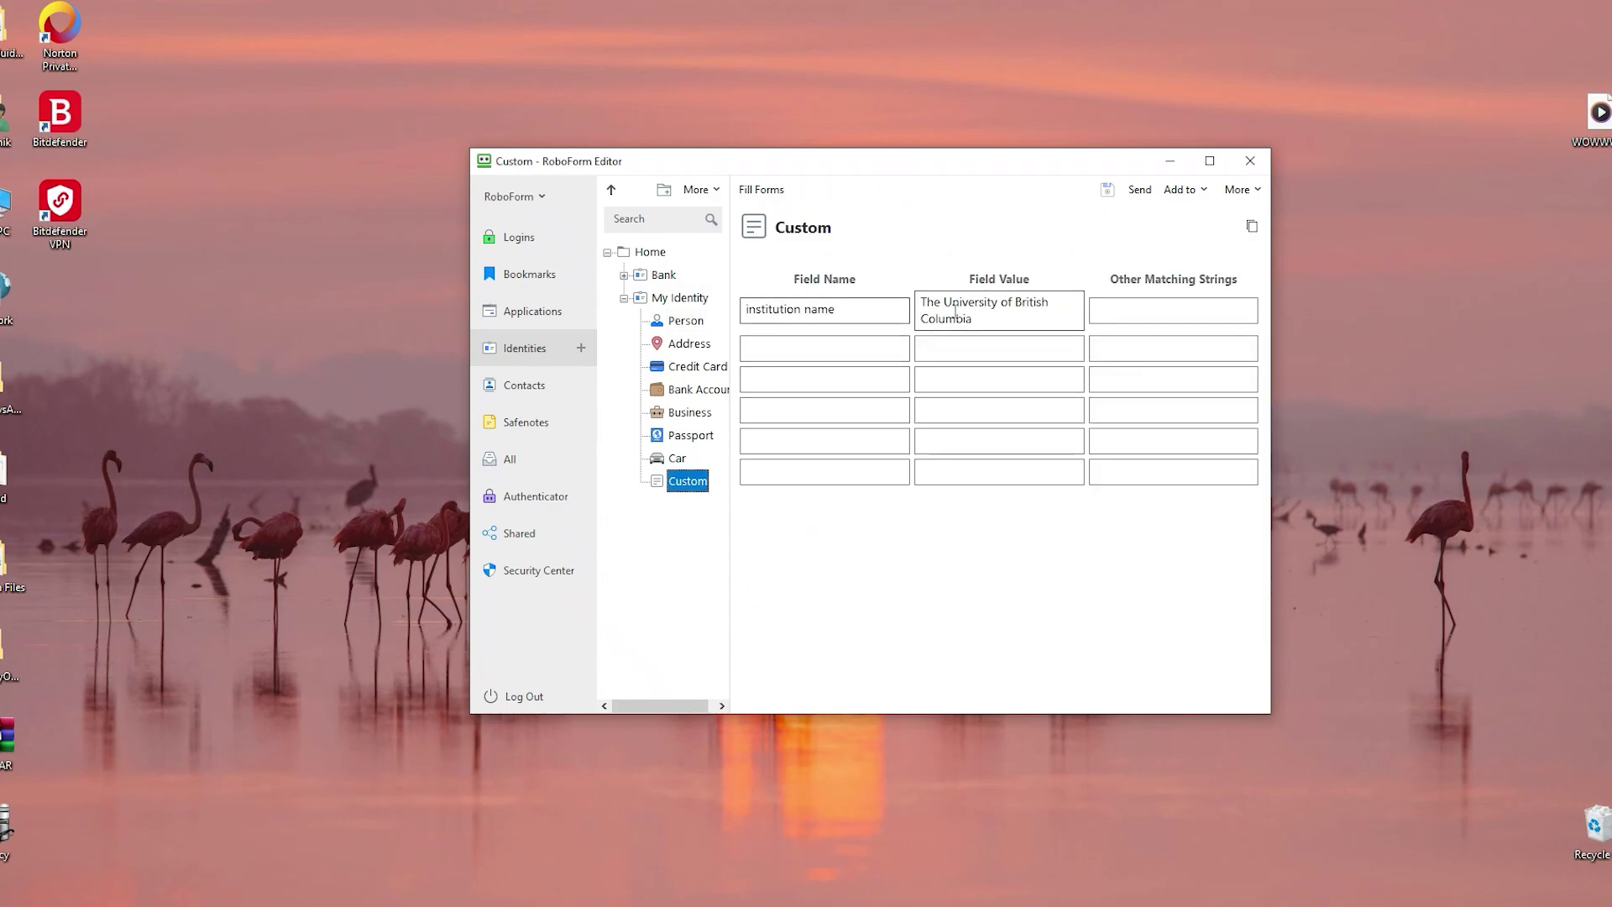
pyautogui.click(972, 344)
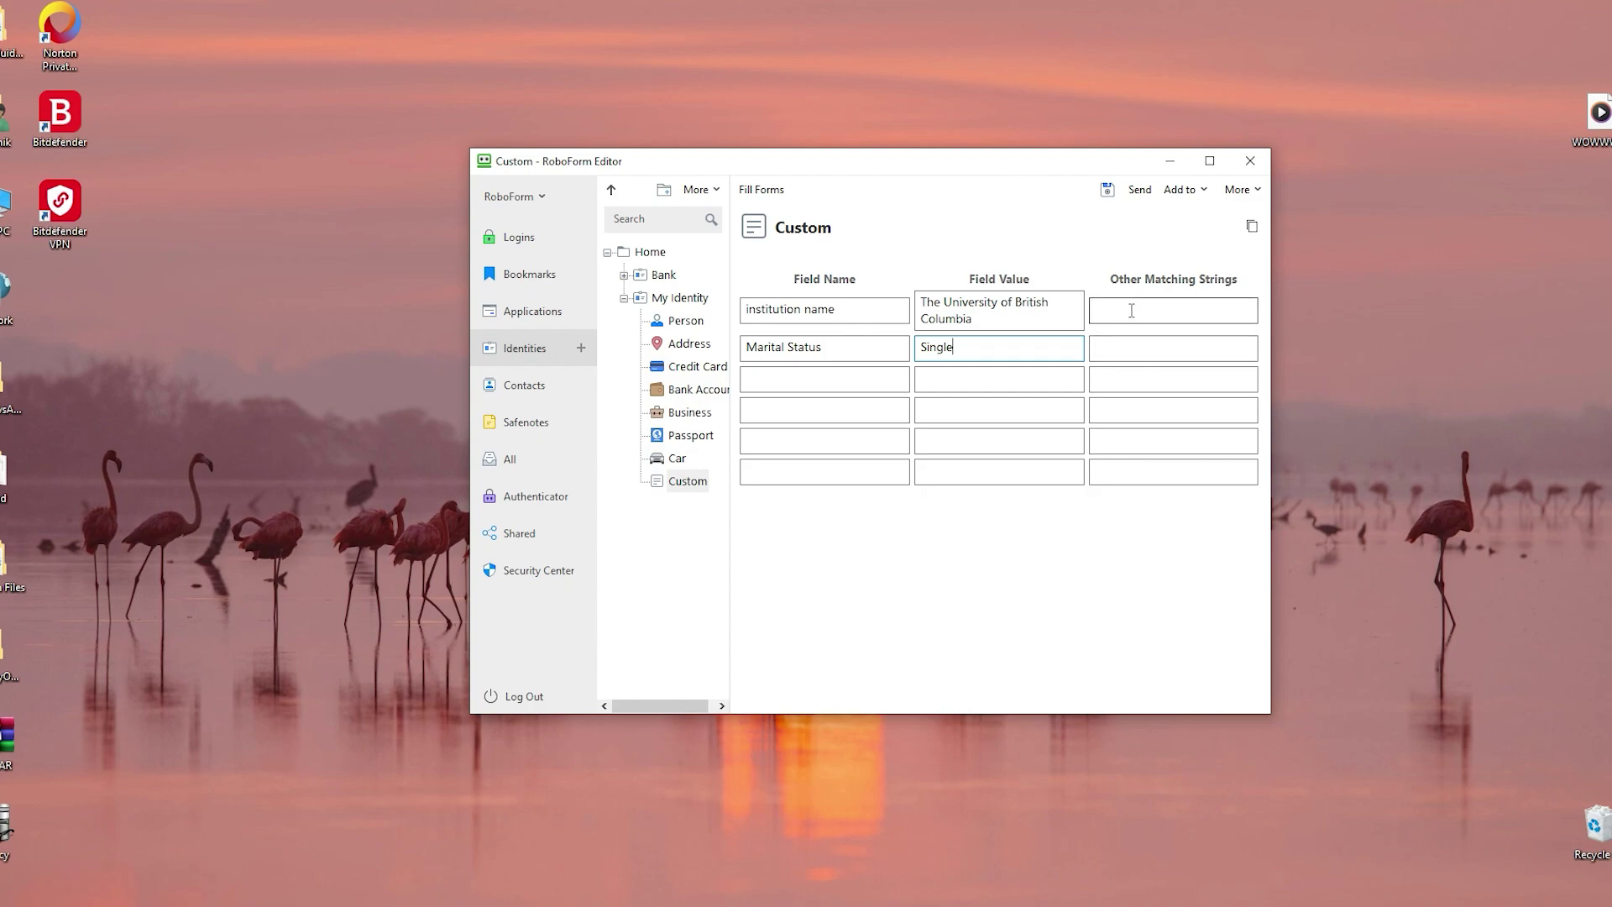
pyautogui.click(1132, 311)
# Step: Reopen My Identity's Custom section and edit the marital status and friend status matching strings
pyautogui.click(507, 235)
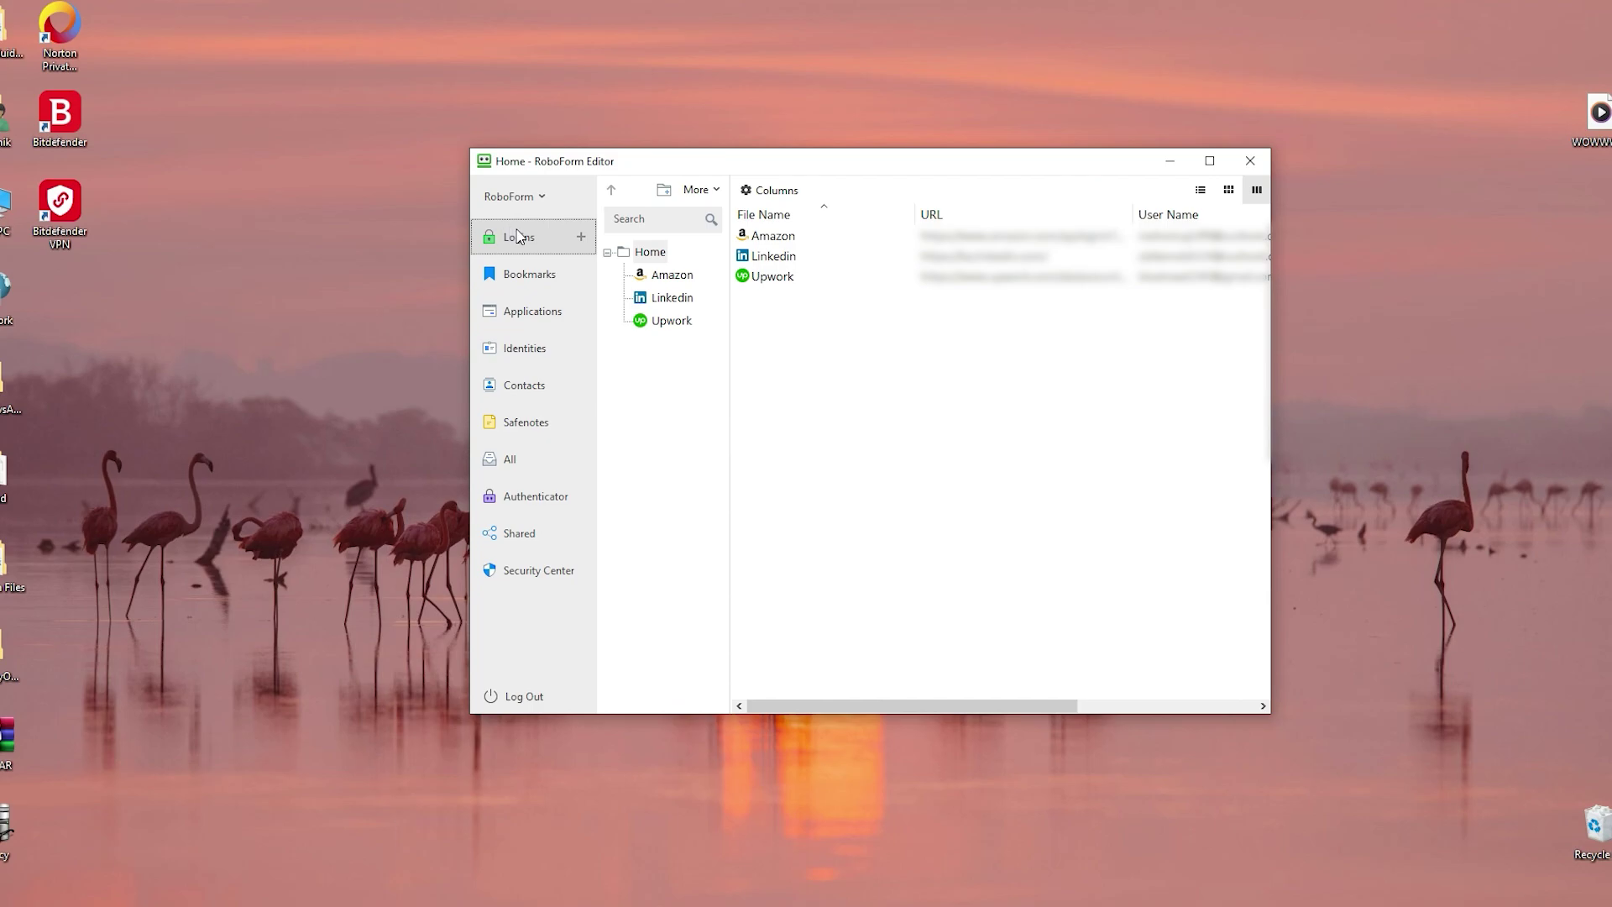
pyautogui.click(520, 347)
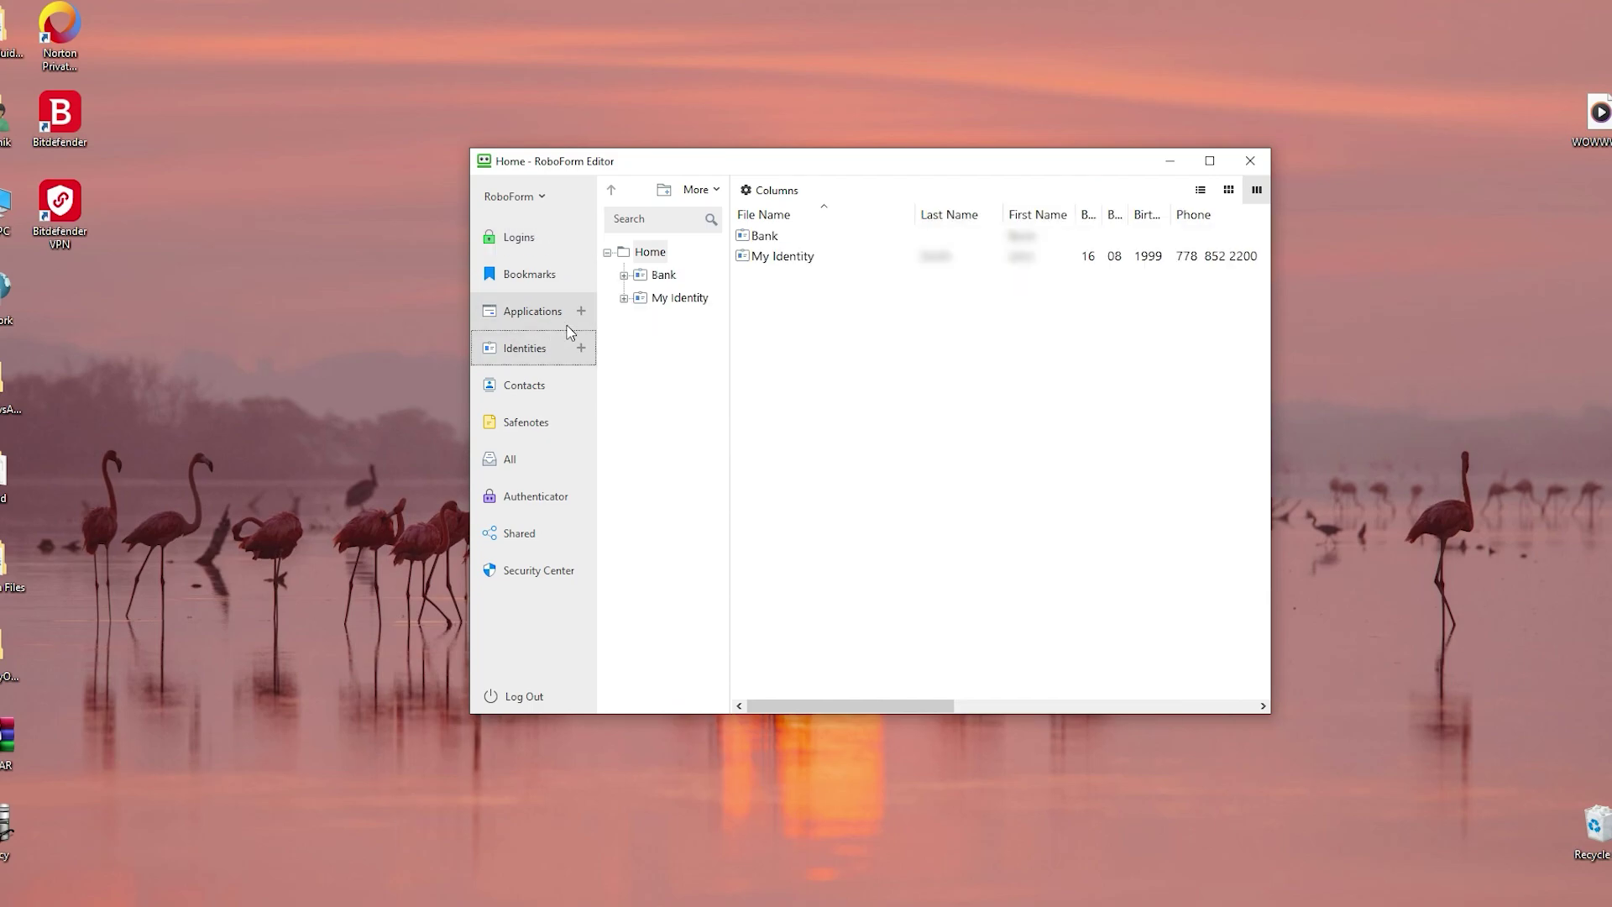
pyautogui.click(679, 298)
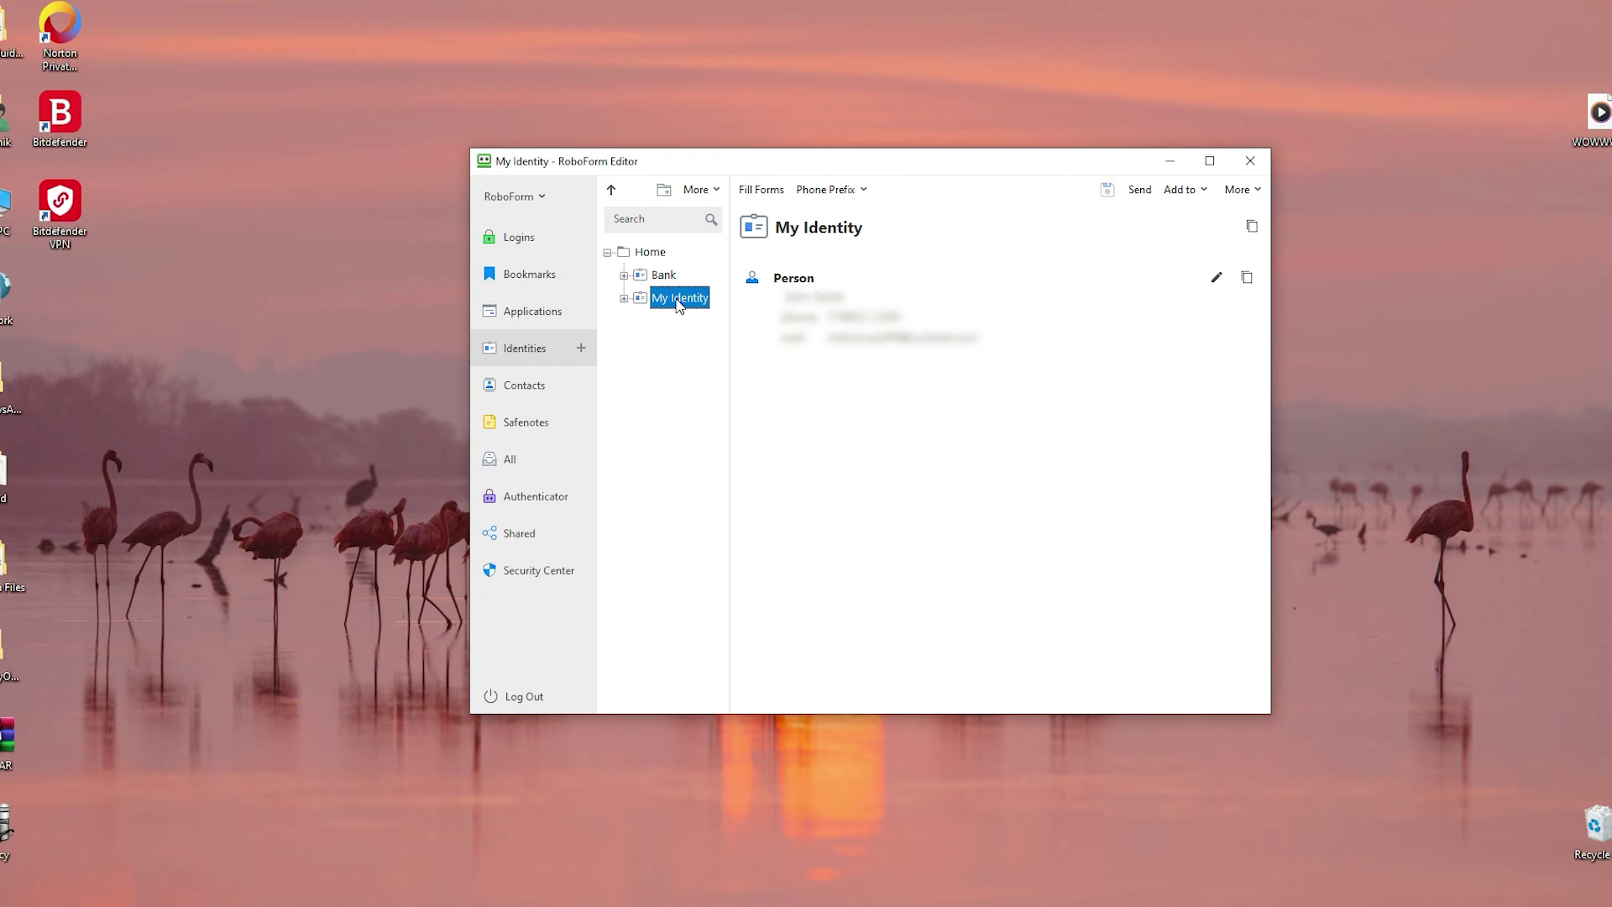
pyautogui.doubleClick(679, 301)
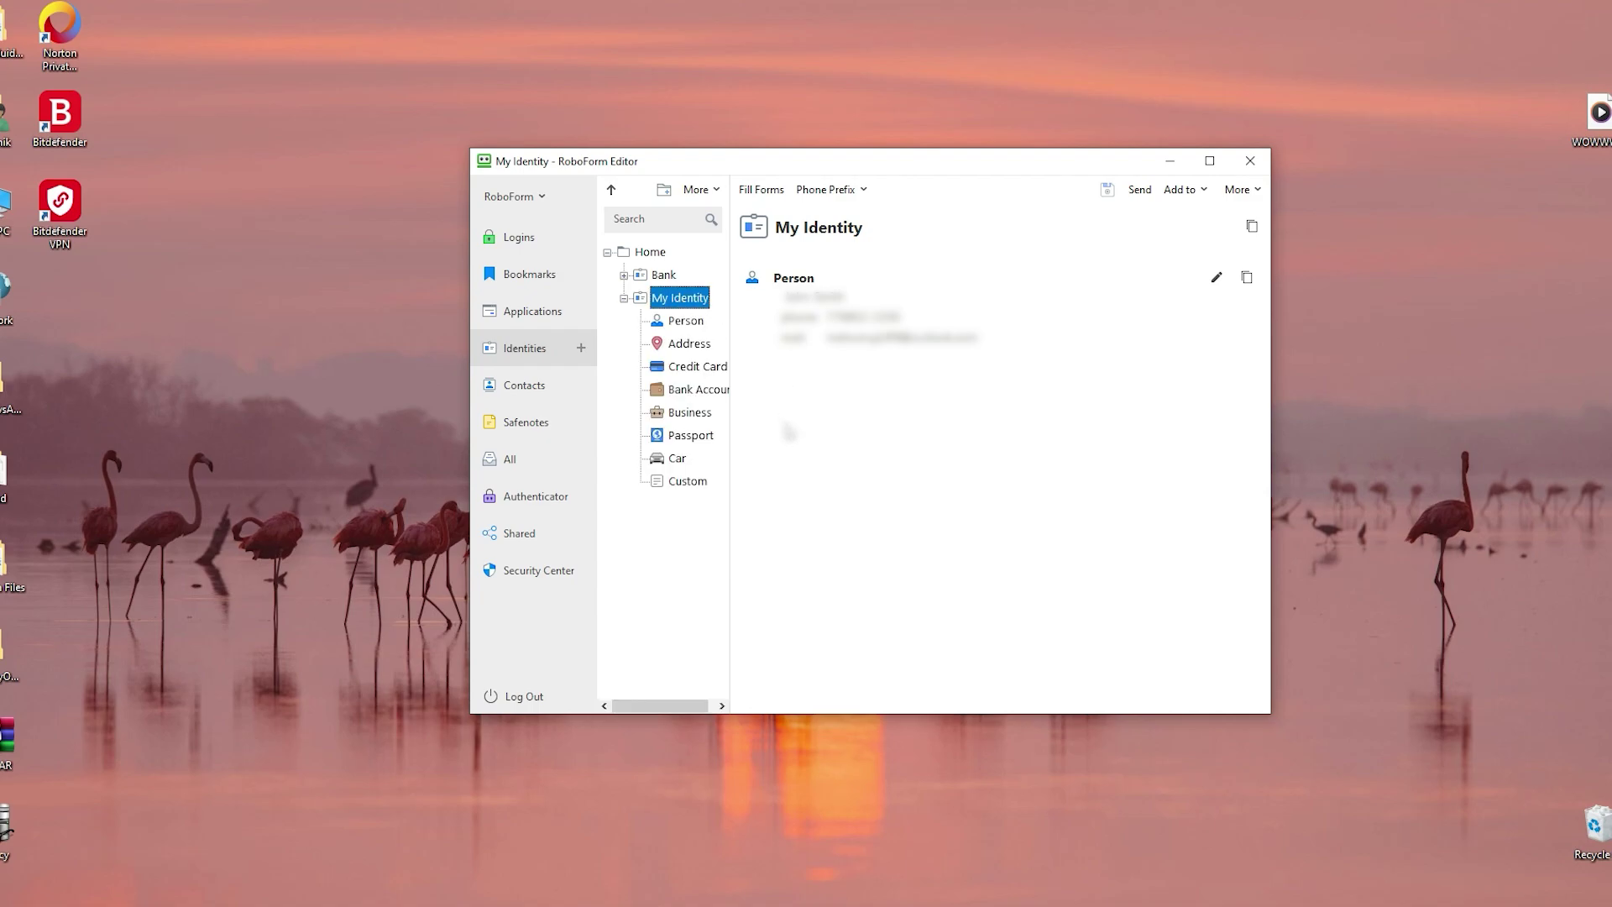
pyautogui.click(684, 485)
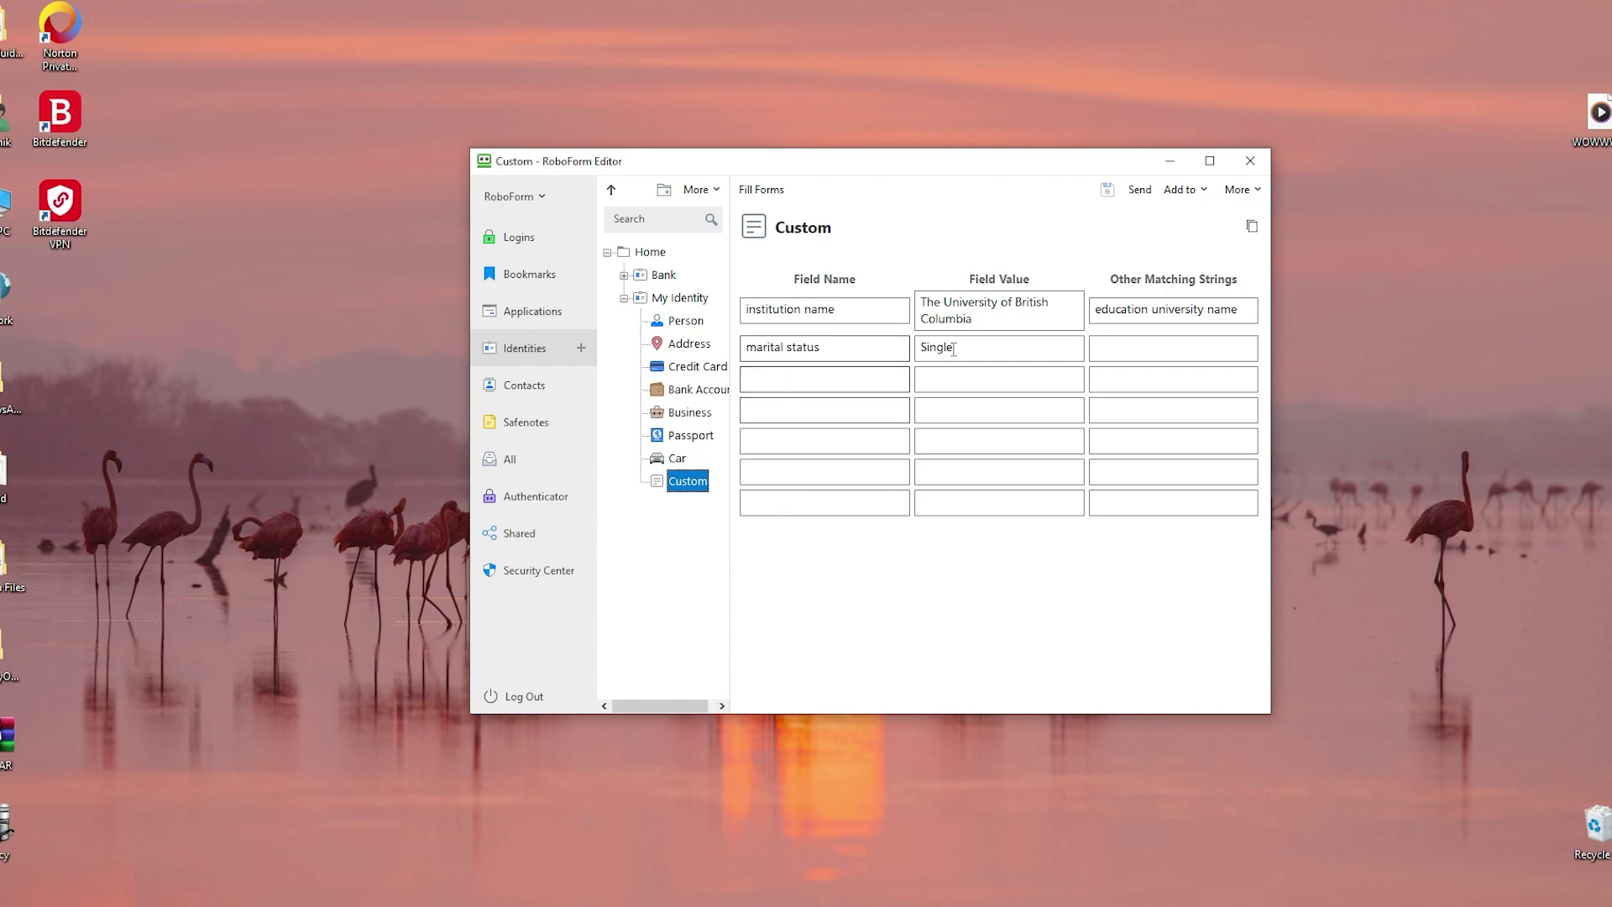
pyautogui.click(1130, 345)
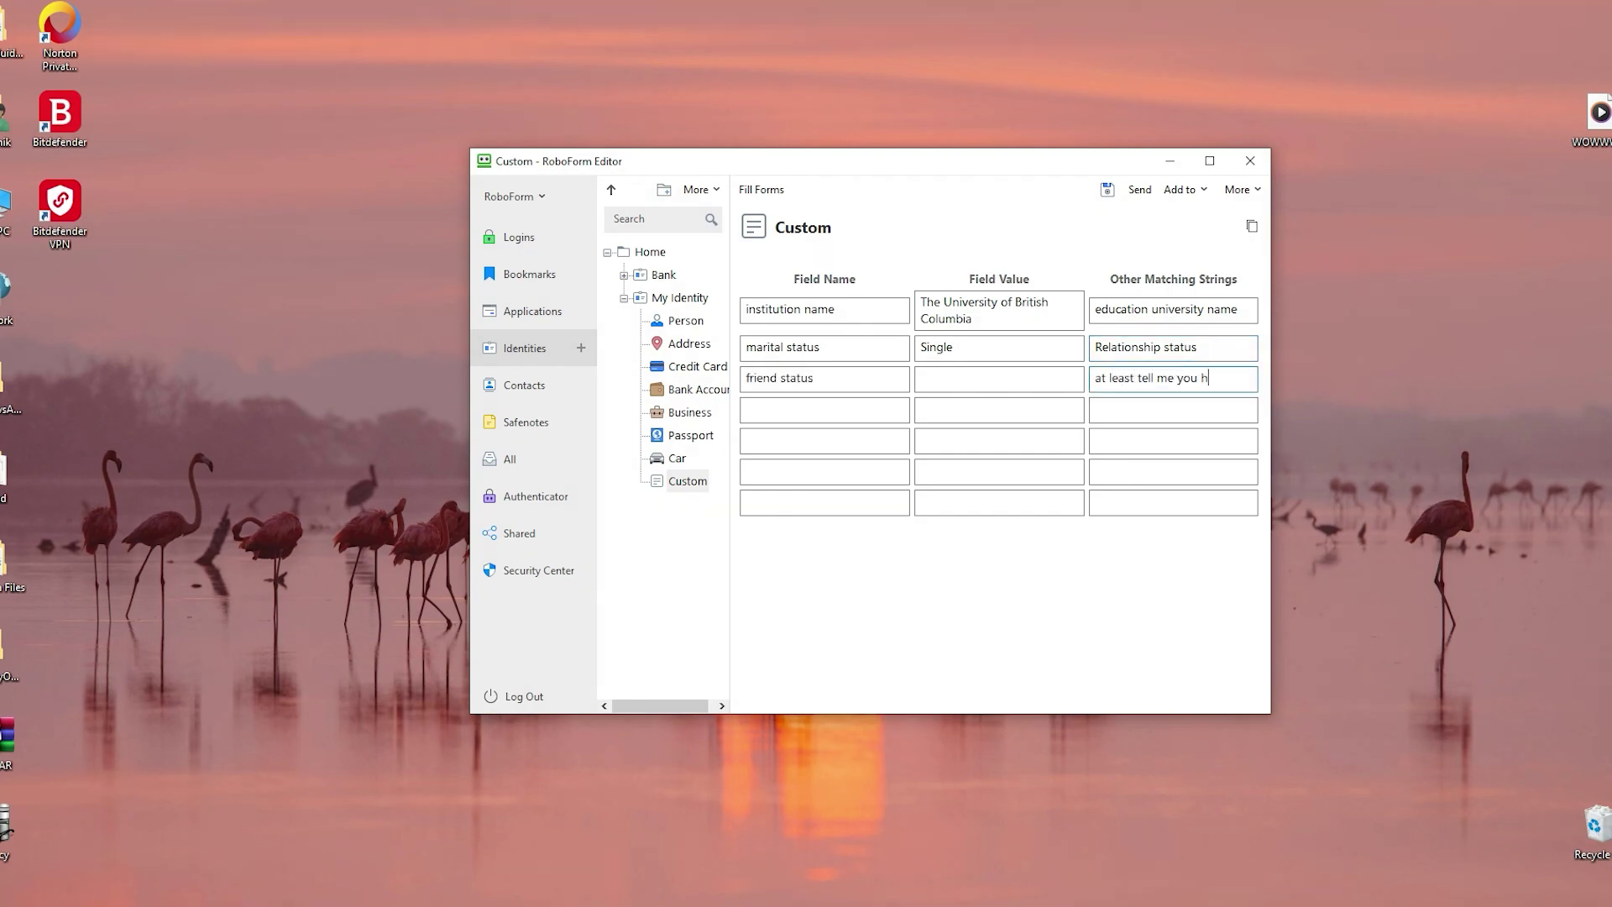
pyautogui.write('nds')
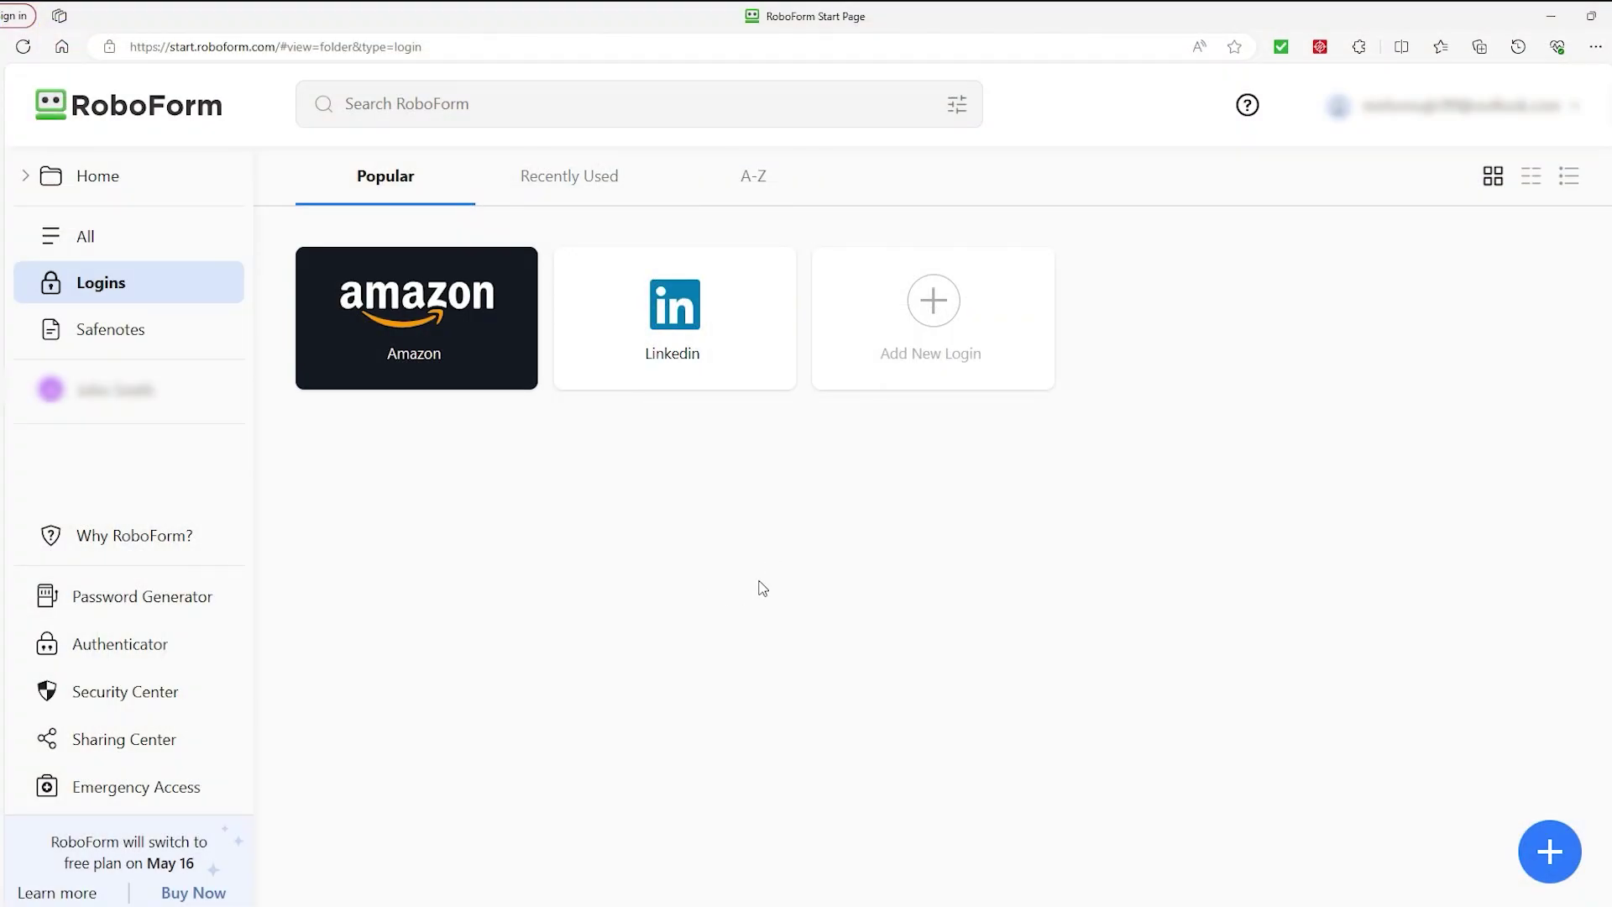
# Step: Add a new Upwork login with its username and password and save it
pyautogui.click(932, 304)
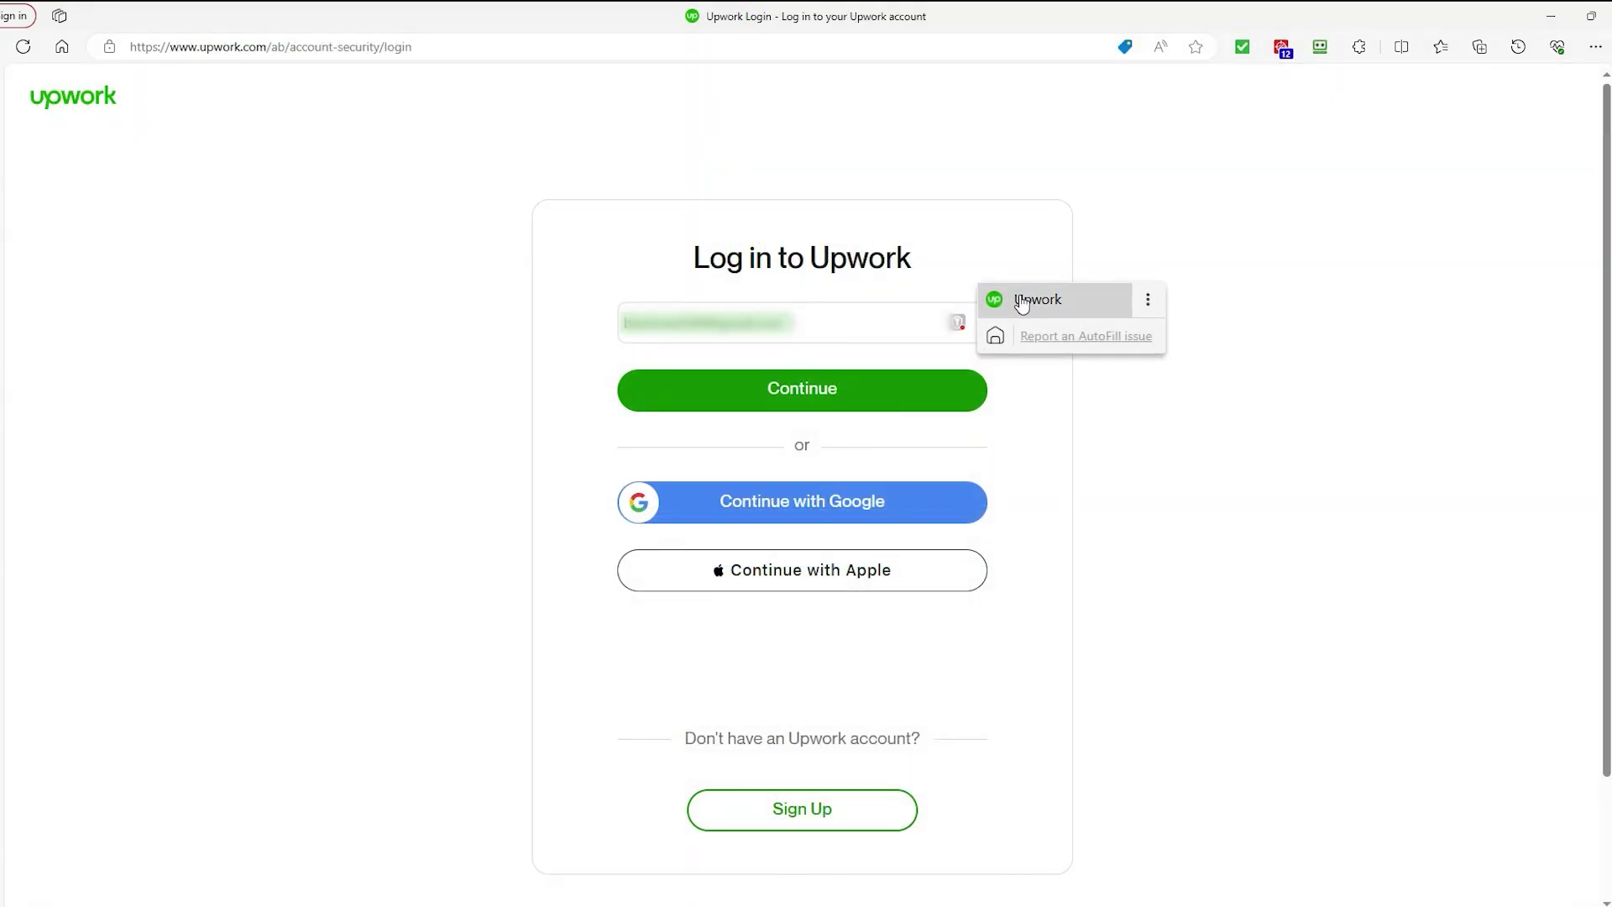
pyautogui.click(1012, 301)
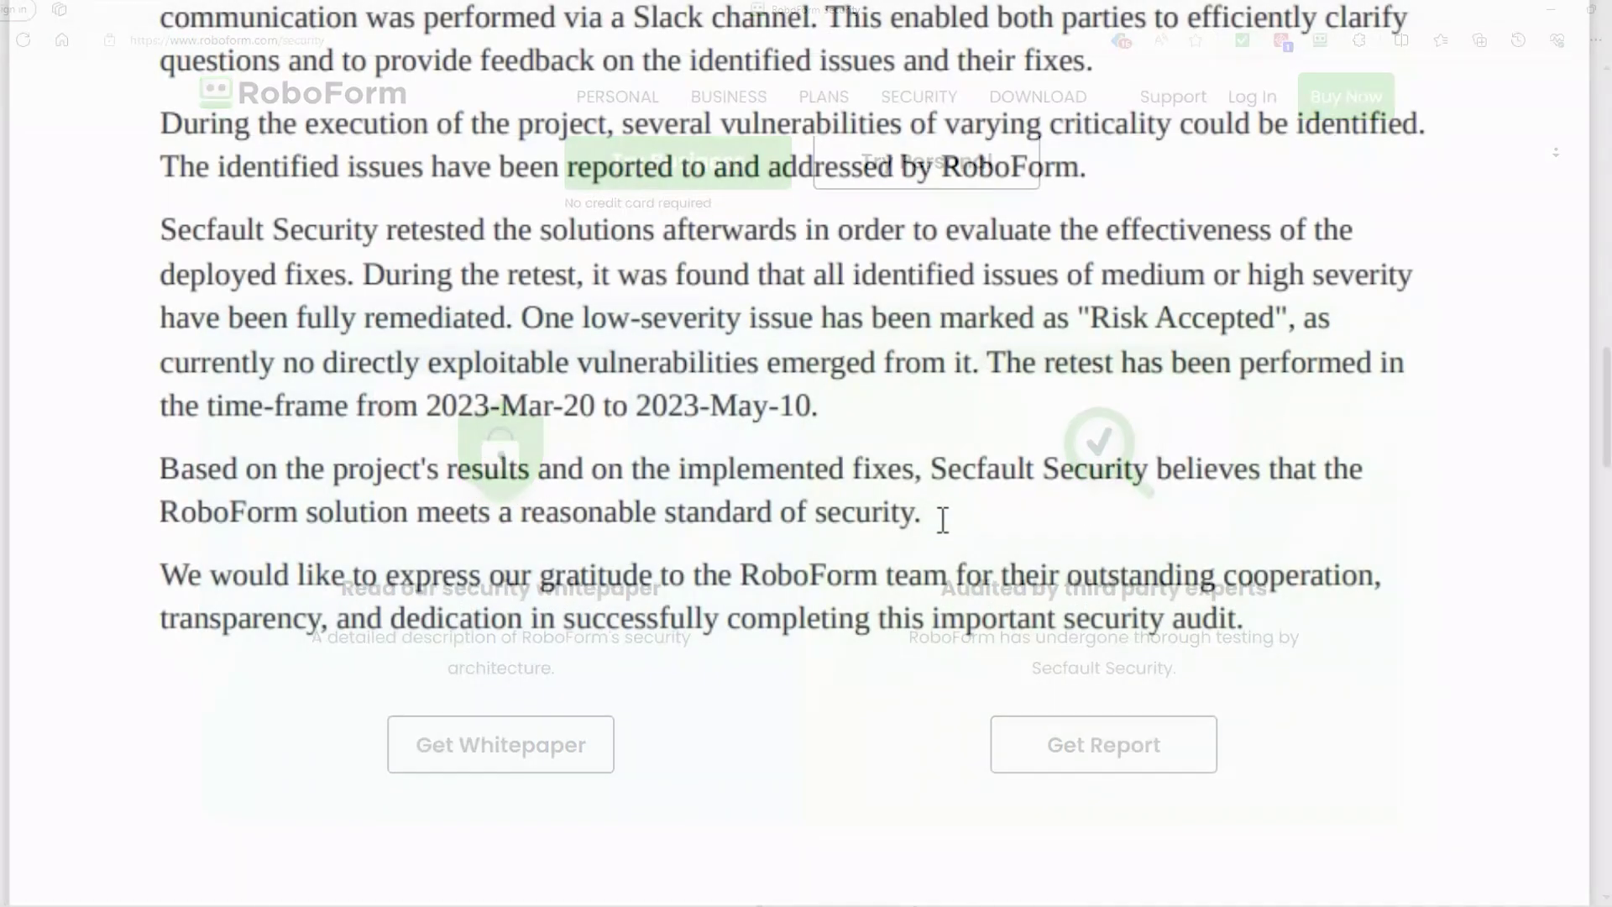
# Step: Highlight the audit report's conclusion that medium and high-severity issues were remediated
pyautogui.moveTo(943, 522); pyautogui.dragTo(127, 461)
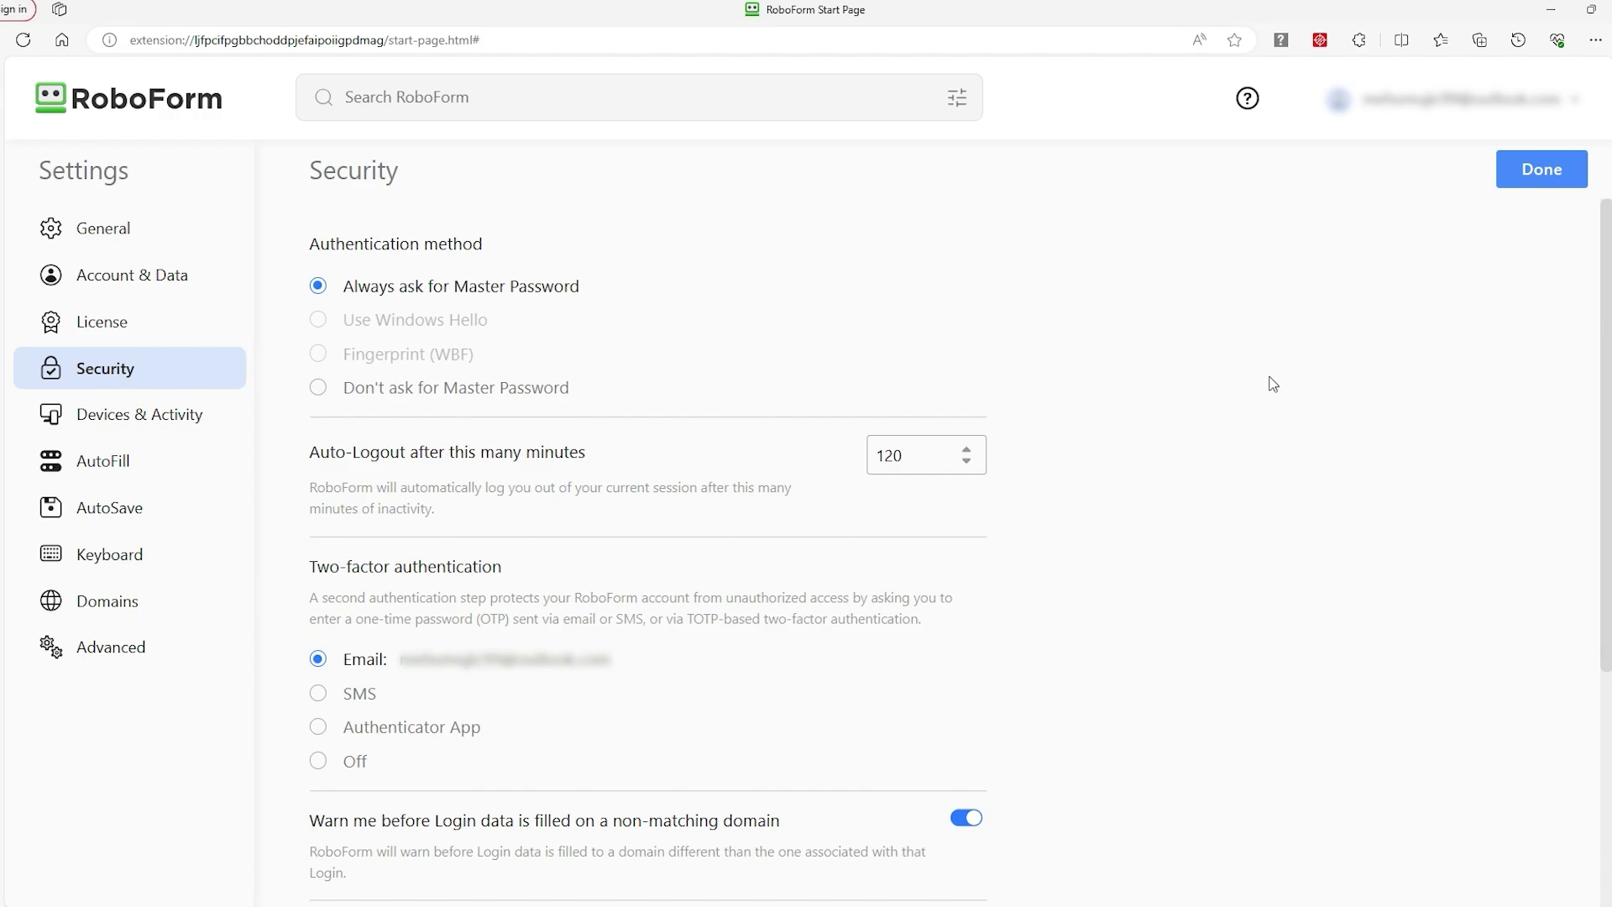
# Step: Scroll through the Security settings, then open the toolbar extension's list of saved logins
pyautogui.moveTo(1603, 294); pyautogui.dragTo(1479, 541)
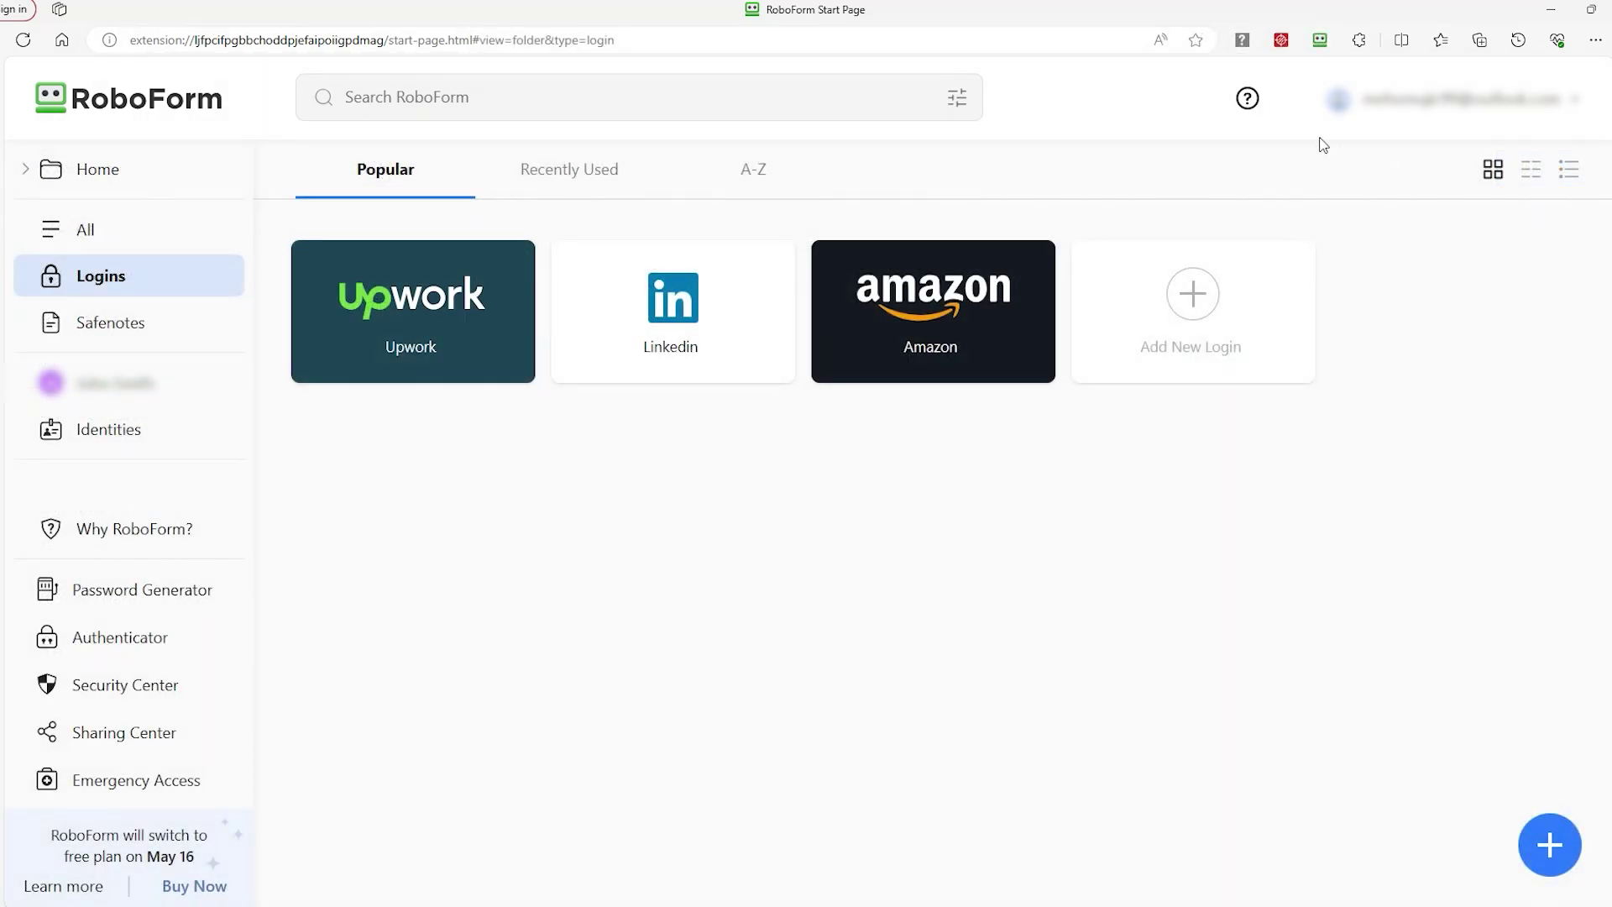
pyautogui.click(1319, 42)
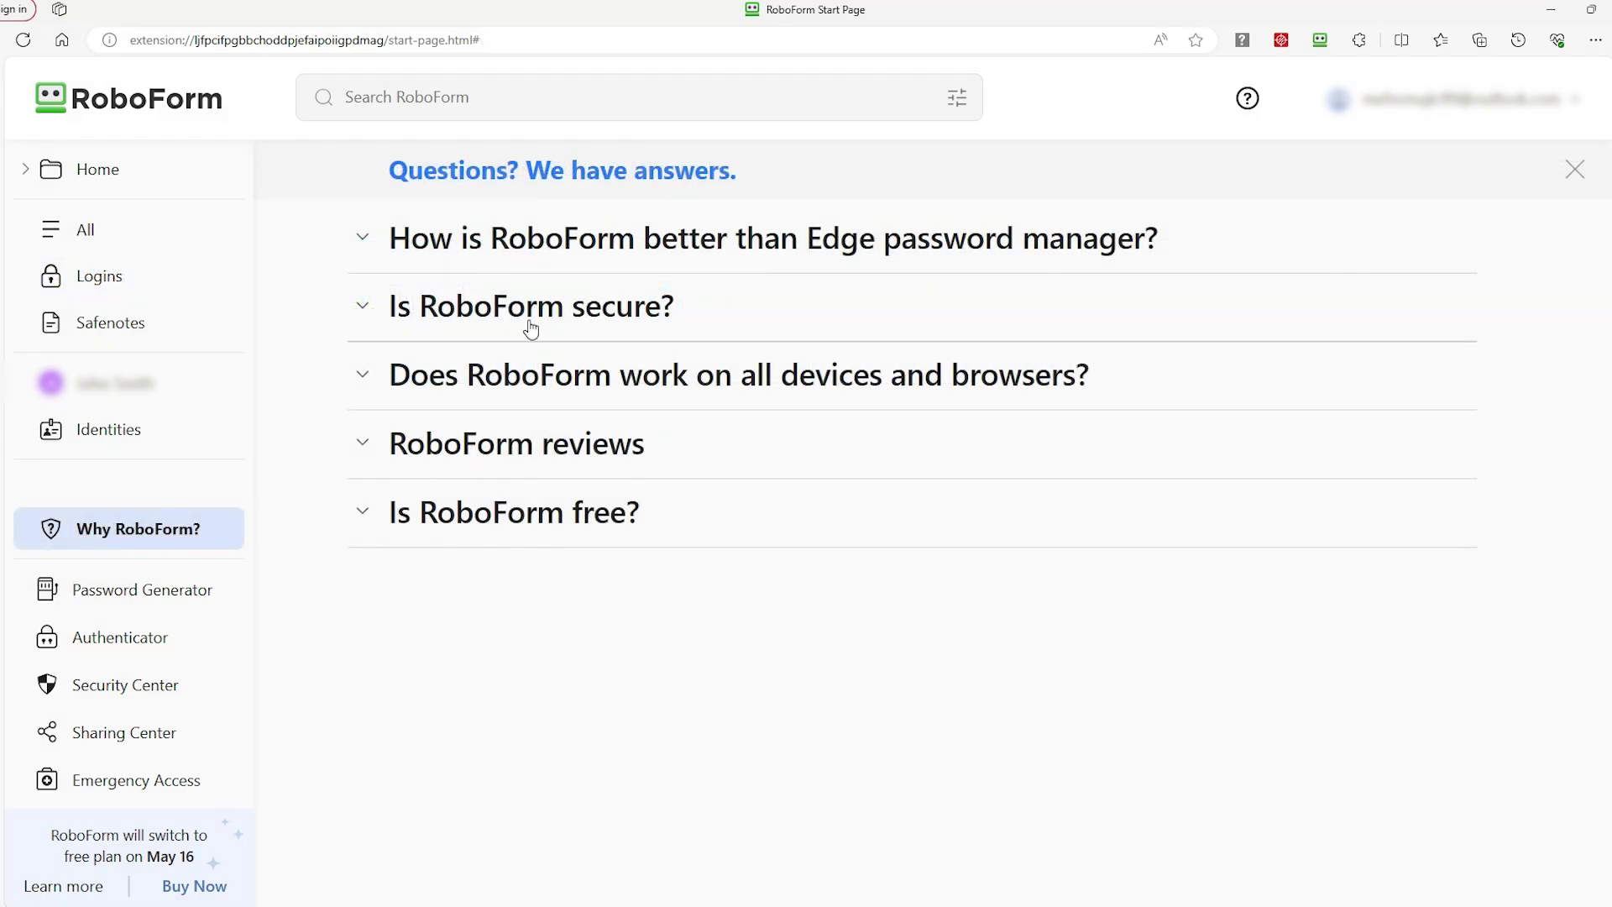
# Step: Expand the FAQ about devices and browsers, then start inviting a new emergency contact
pyautogui.click(369, 371)
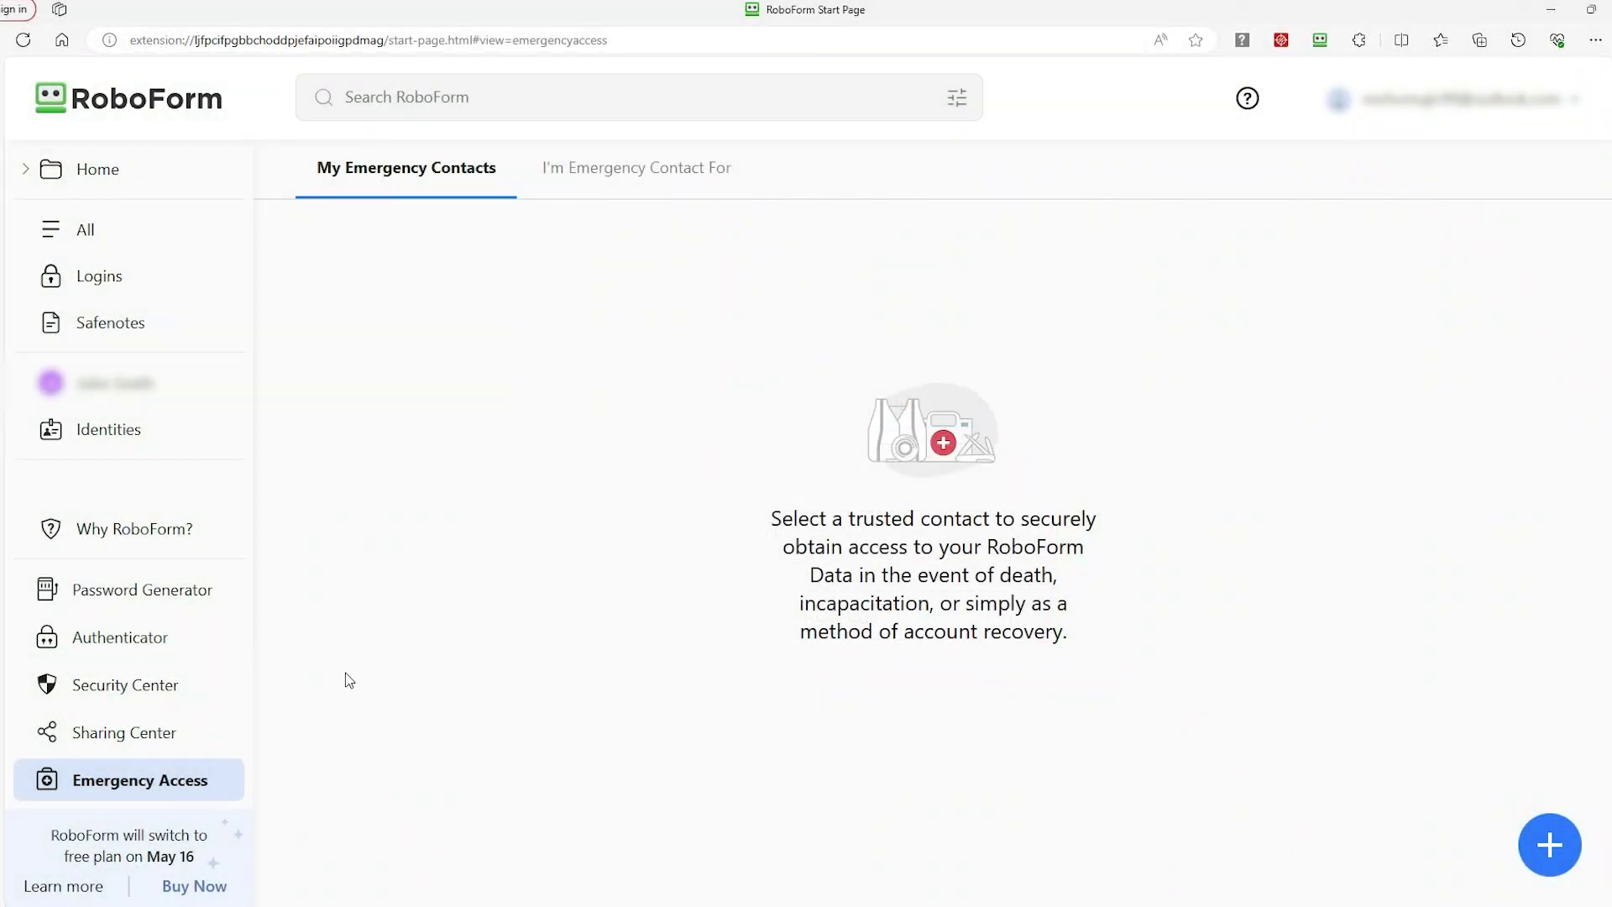
pyautogui.click(1549, 848)
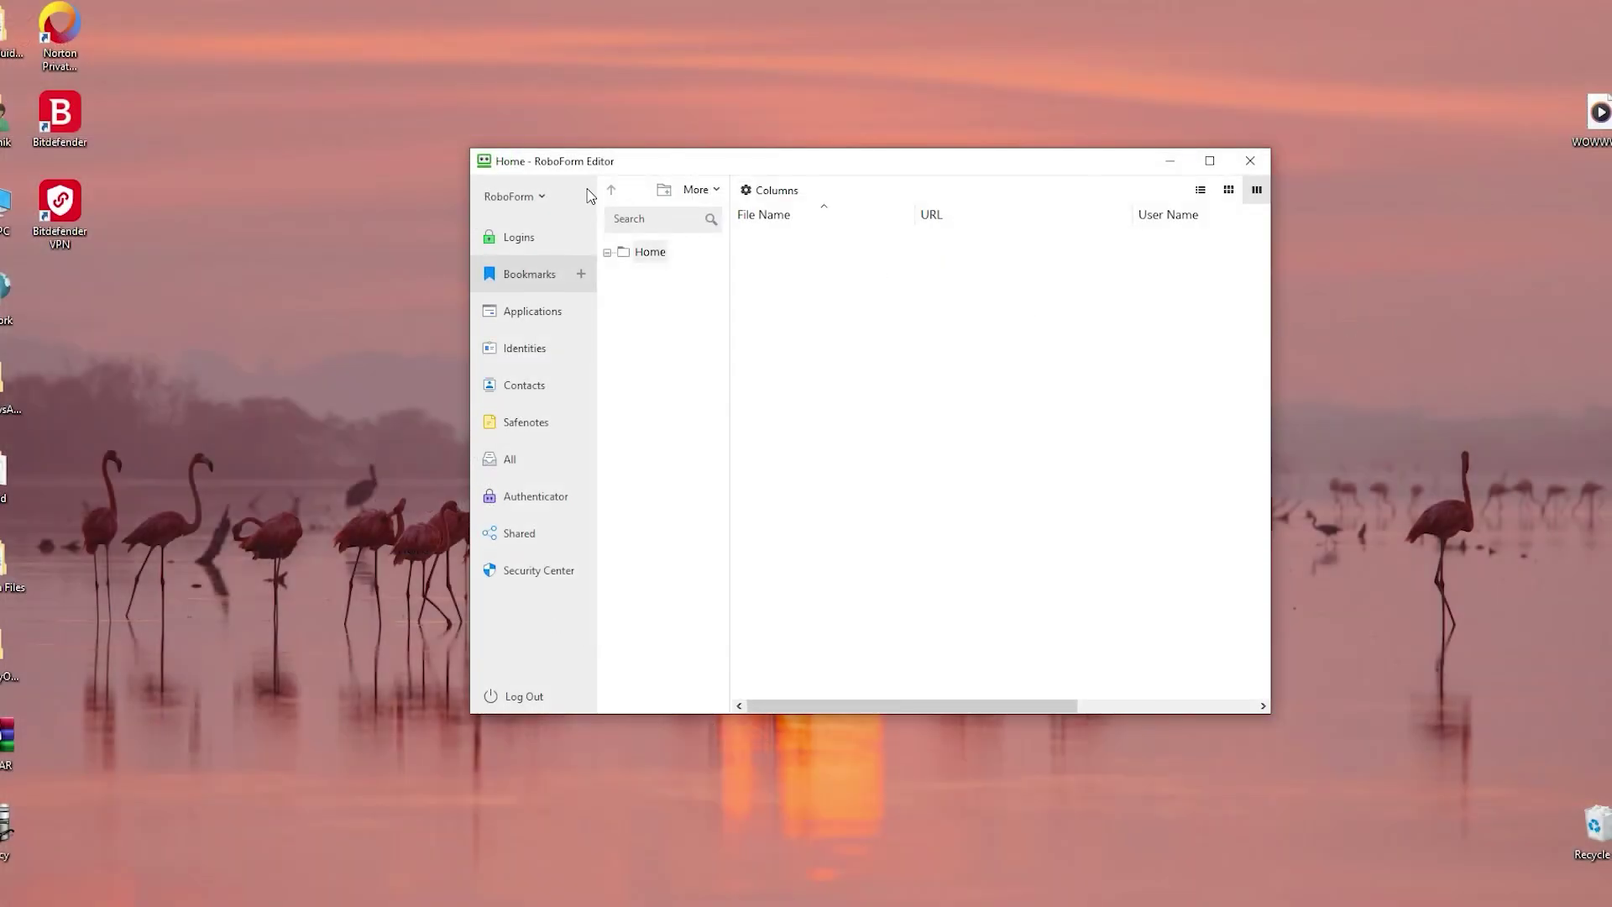
# Step: Import a browser's saved logins through RoboForm > Import, adding 7 logins and 1 bookmark
pyautogui.click(540, 199)
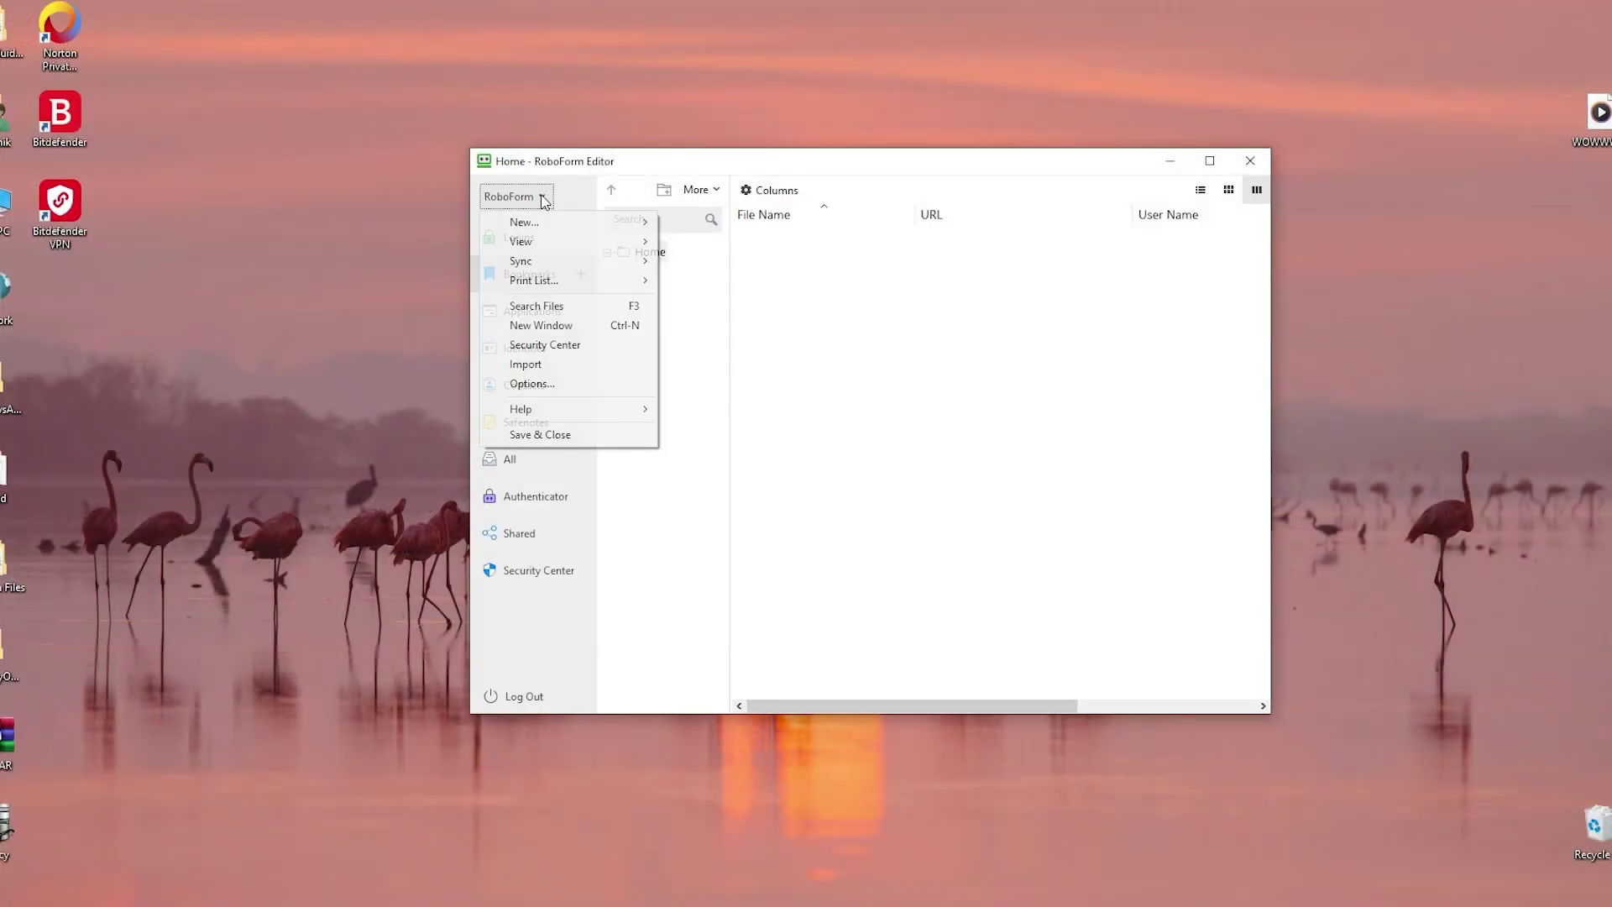
pyautogui.click(538, 368)
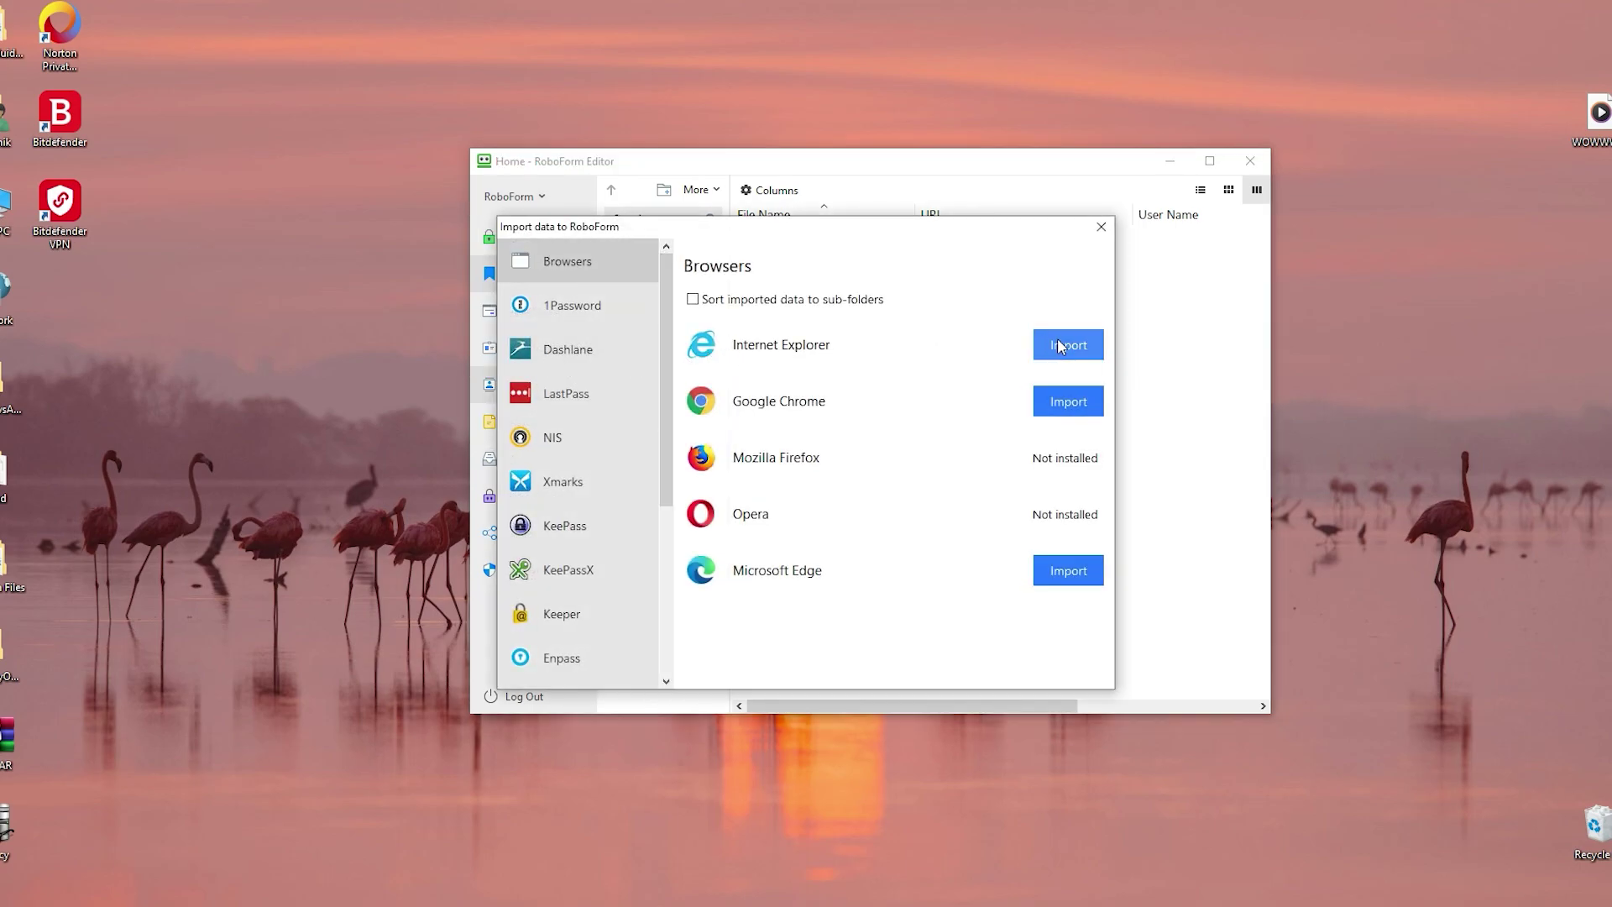
pyautogui.click(1088, 347)
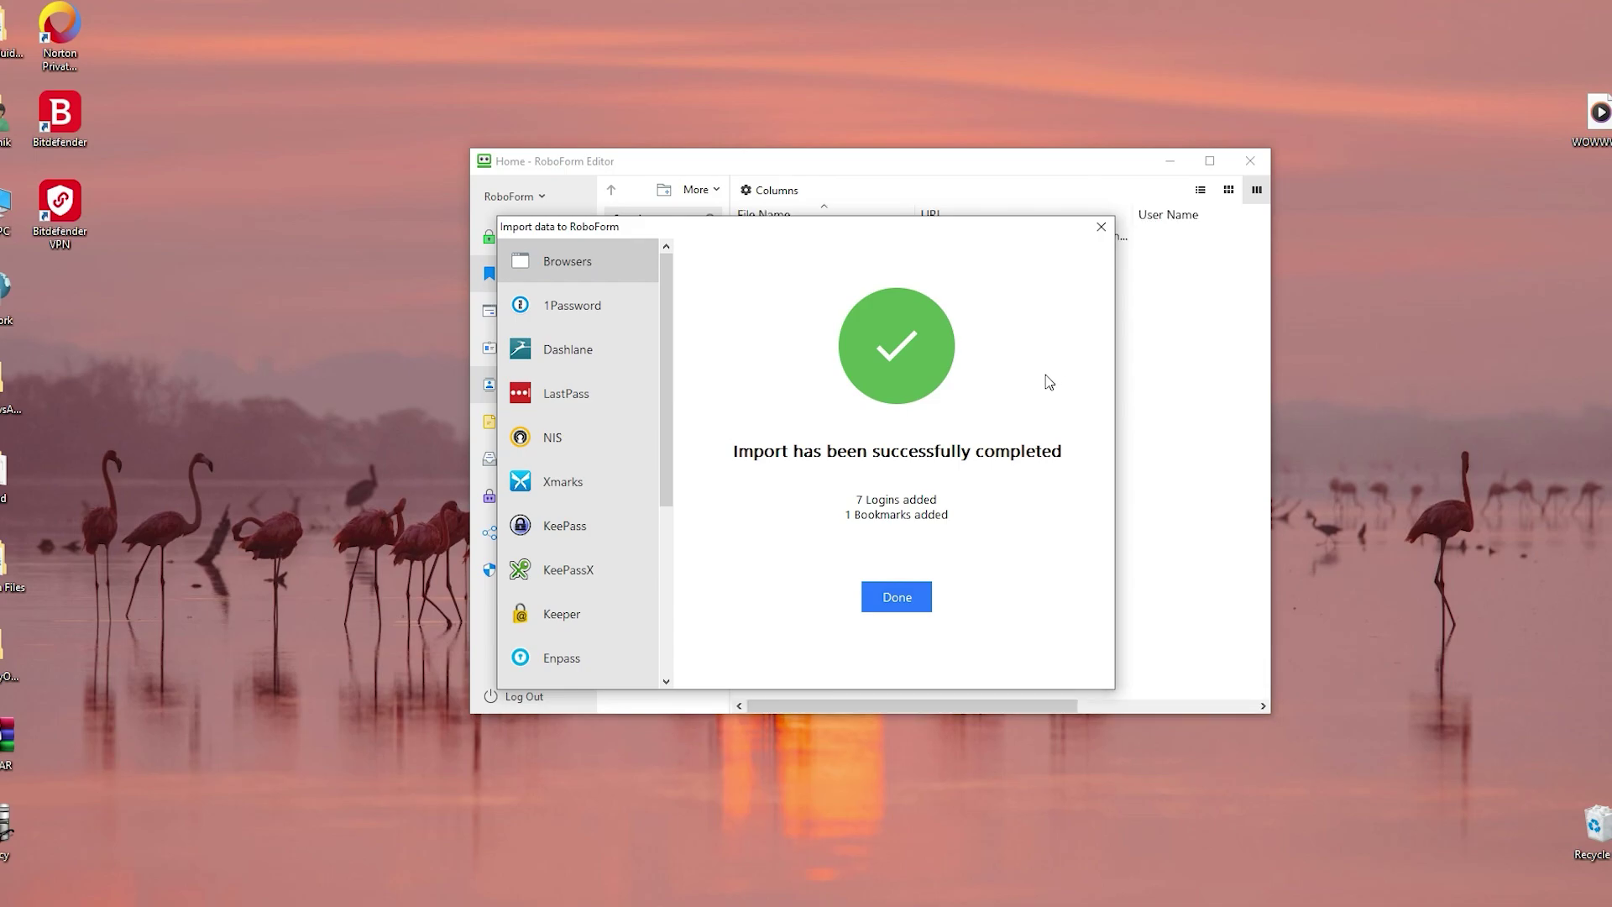
pyautogui.click(905, 590)
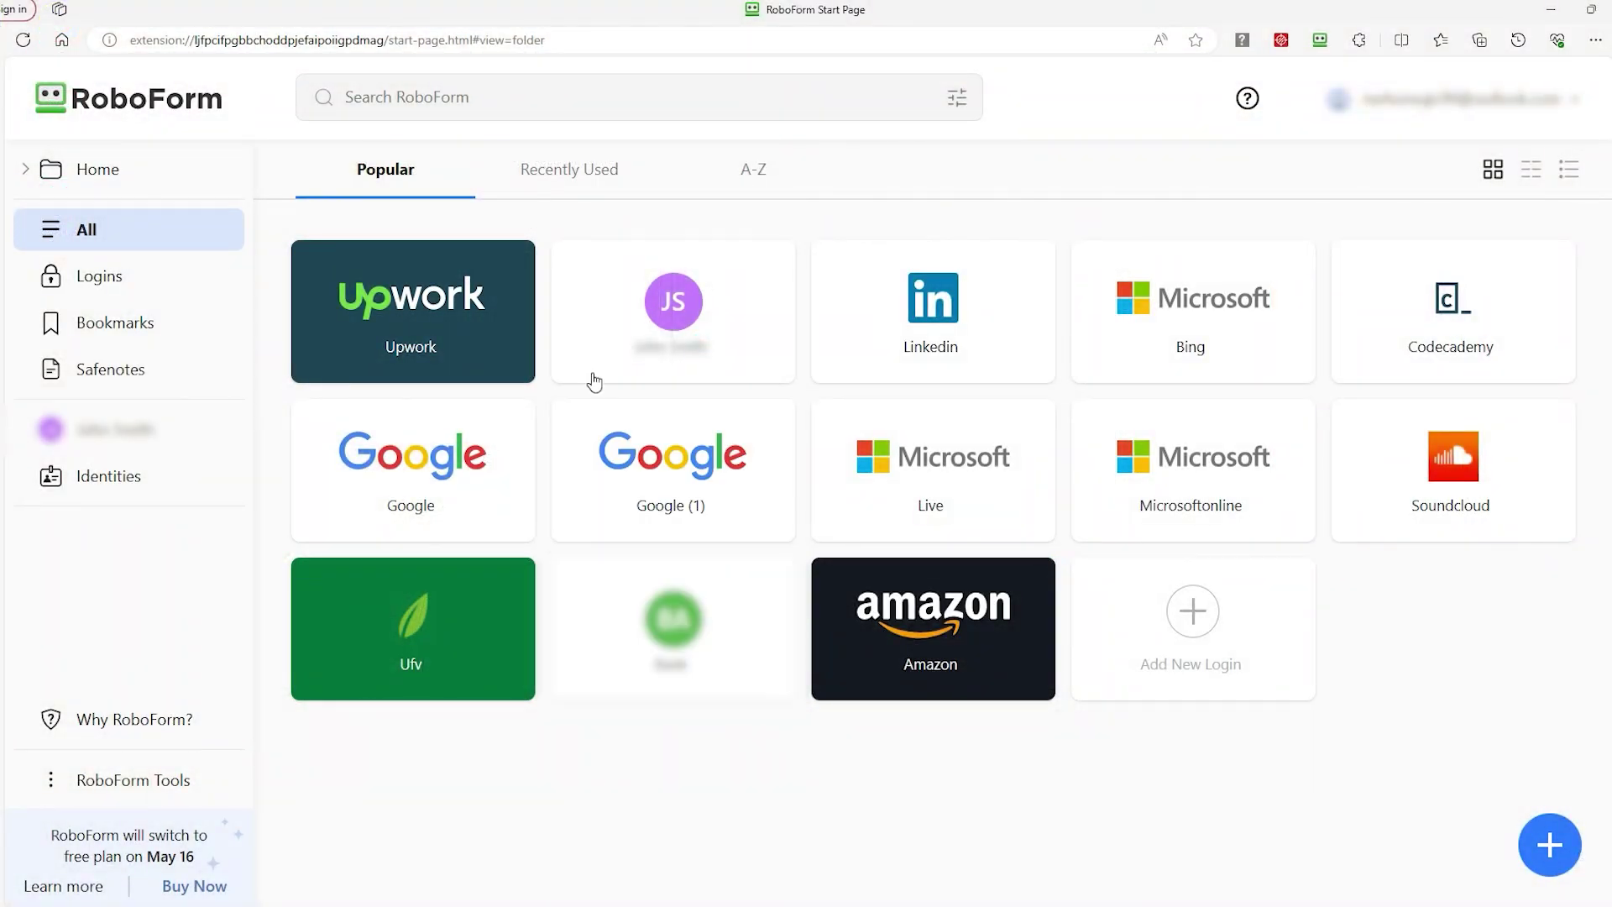
# Step: Generate a fresh strong password, fill it into the Walmart sign-up password field, and reveal it
pyautogui.click(510, 267)
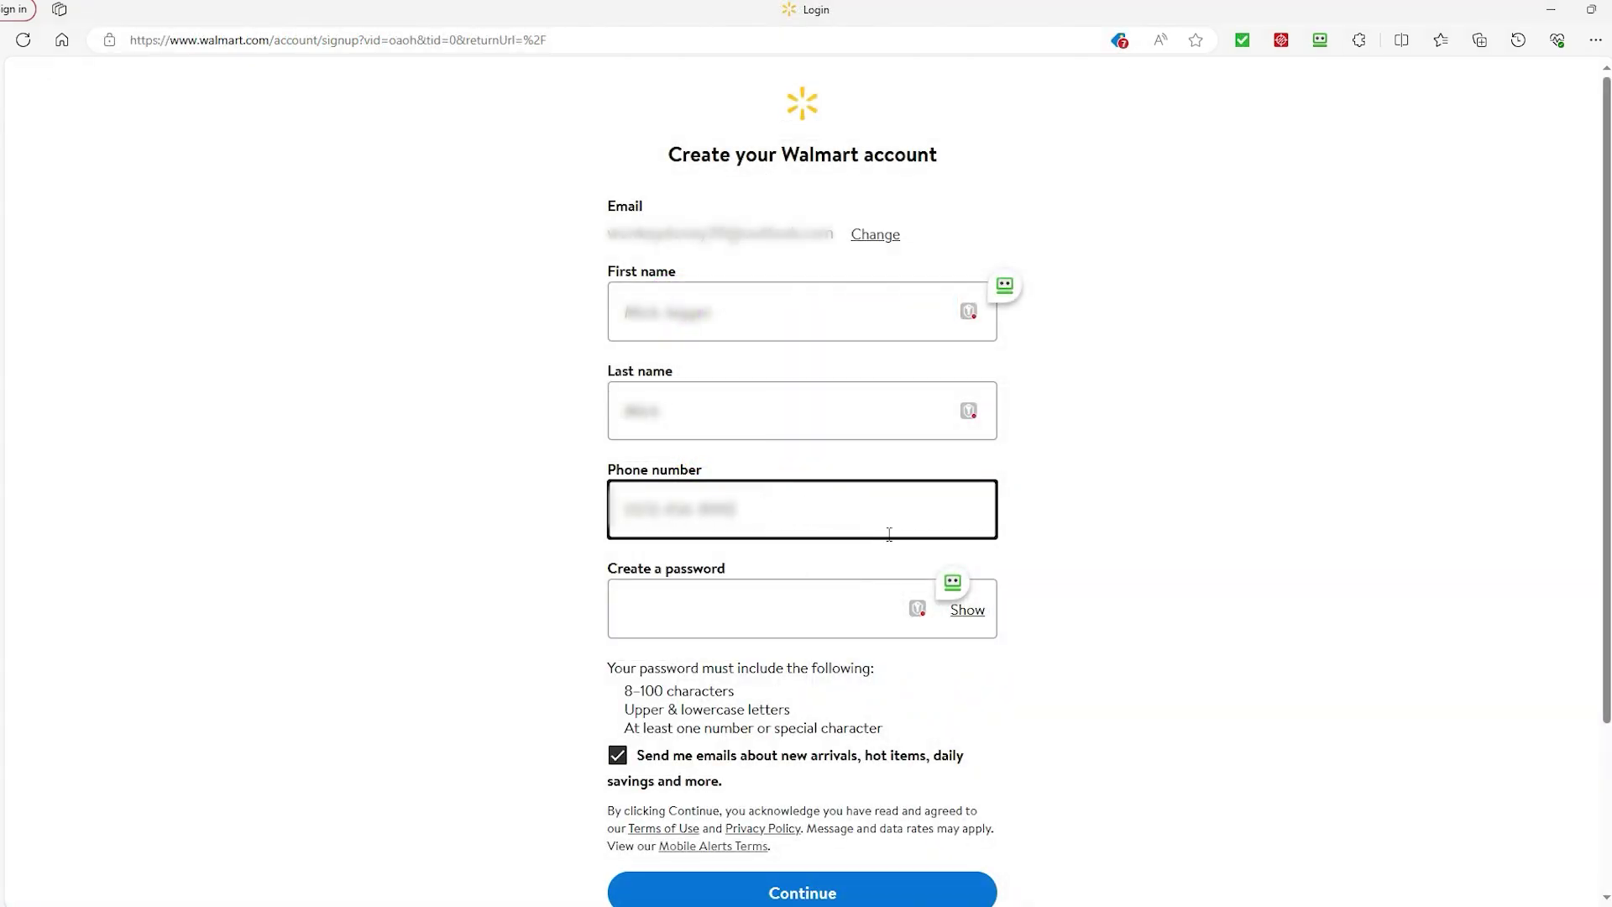
pyautogui.click(952, 582)
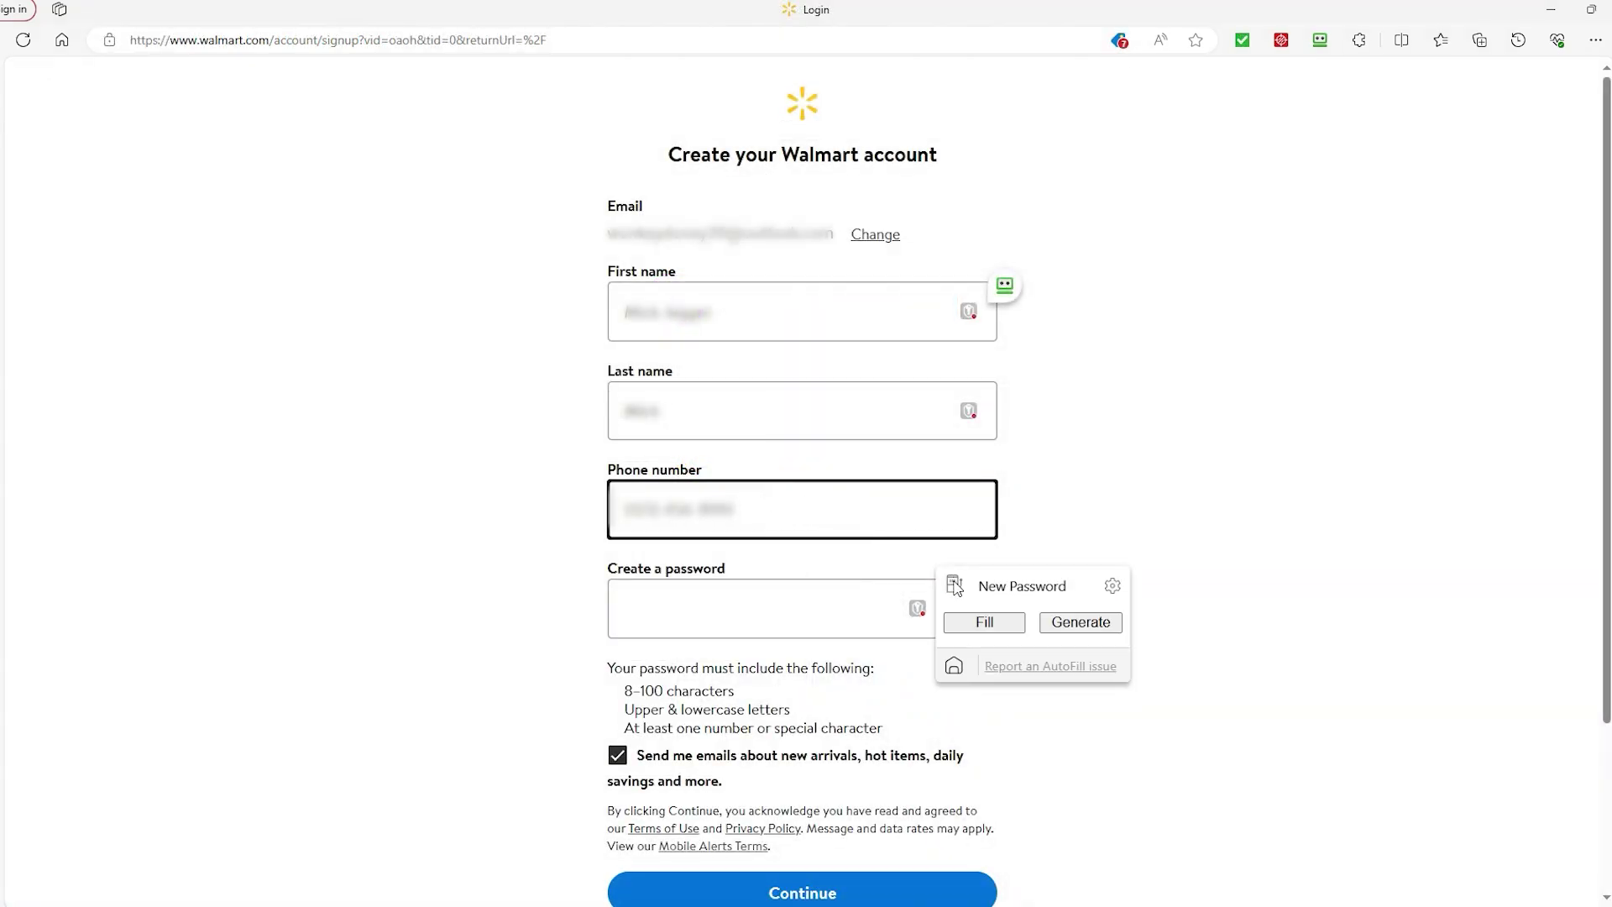
pyautogui.click(1077, 625)
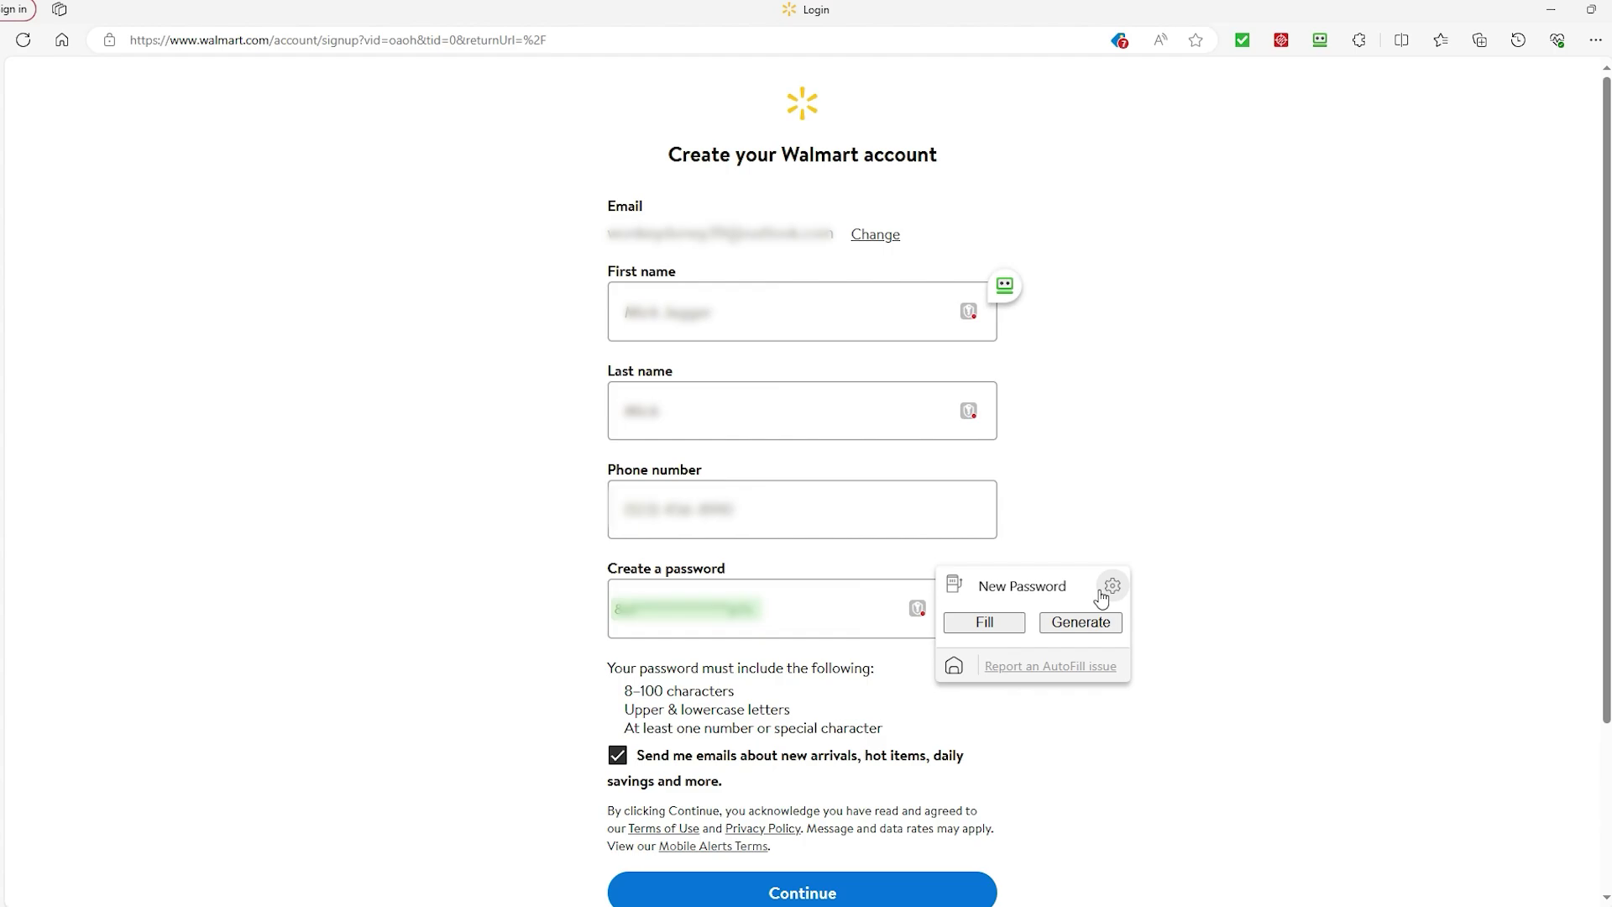
pyautogui.click(984, 623)
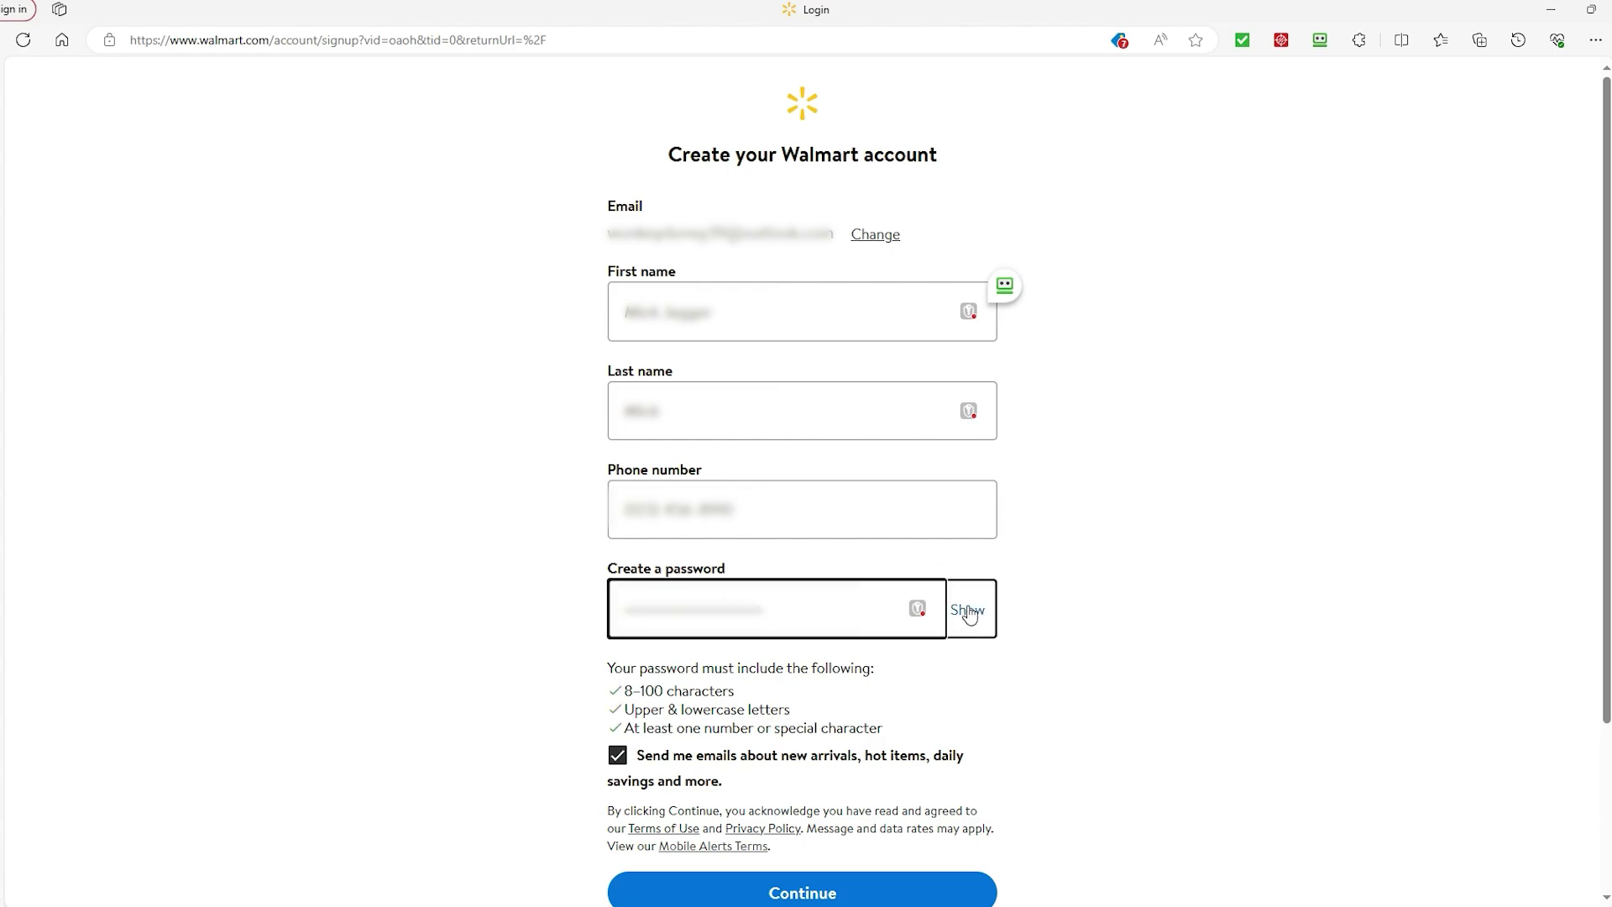
pyautogui.click(969, 611)
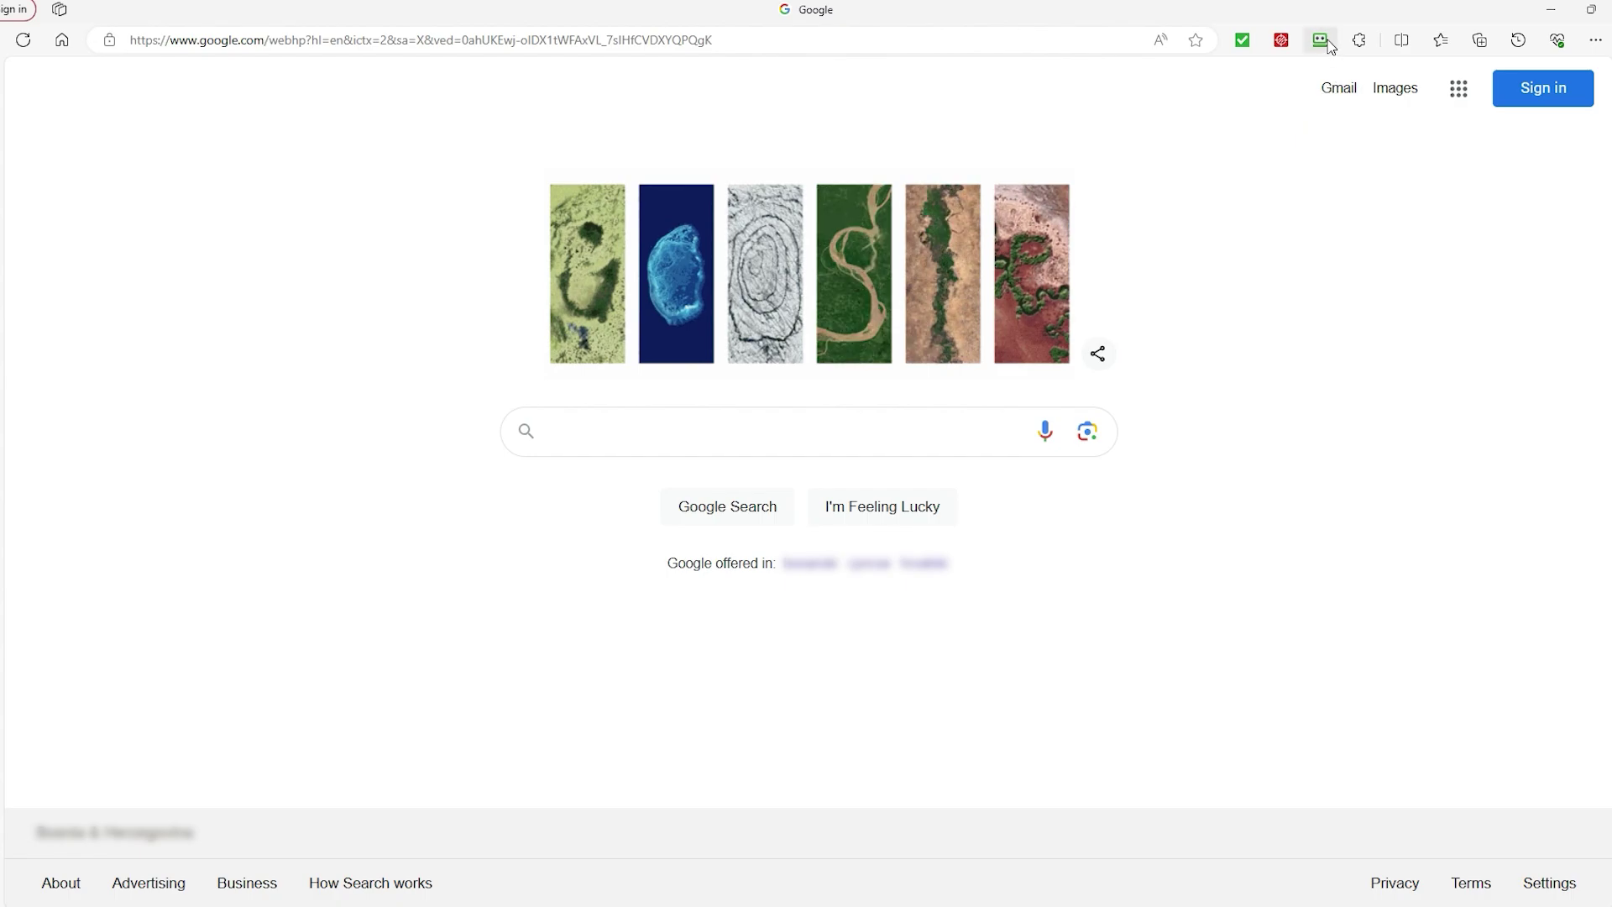
# Step: Open Send for the Upwork login and highlight the 'Learn more about sending' explanation
pyautogui.click(1325, 42)
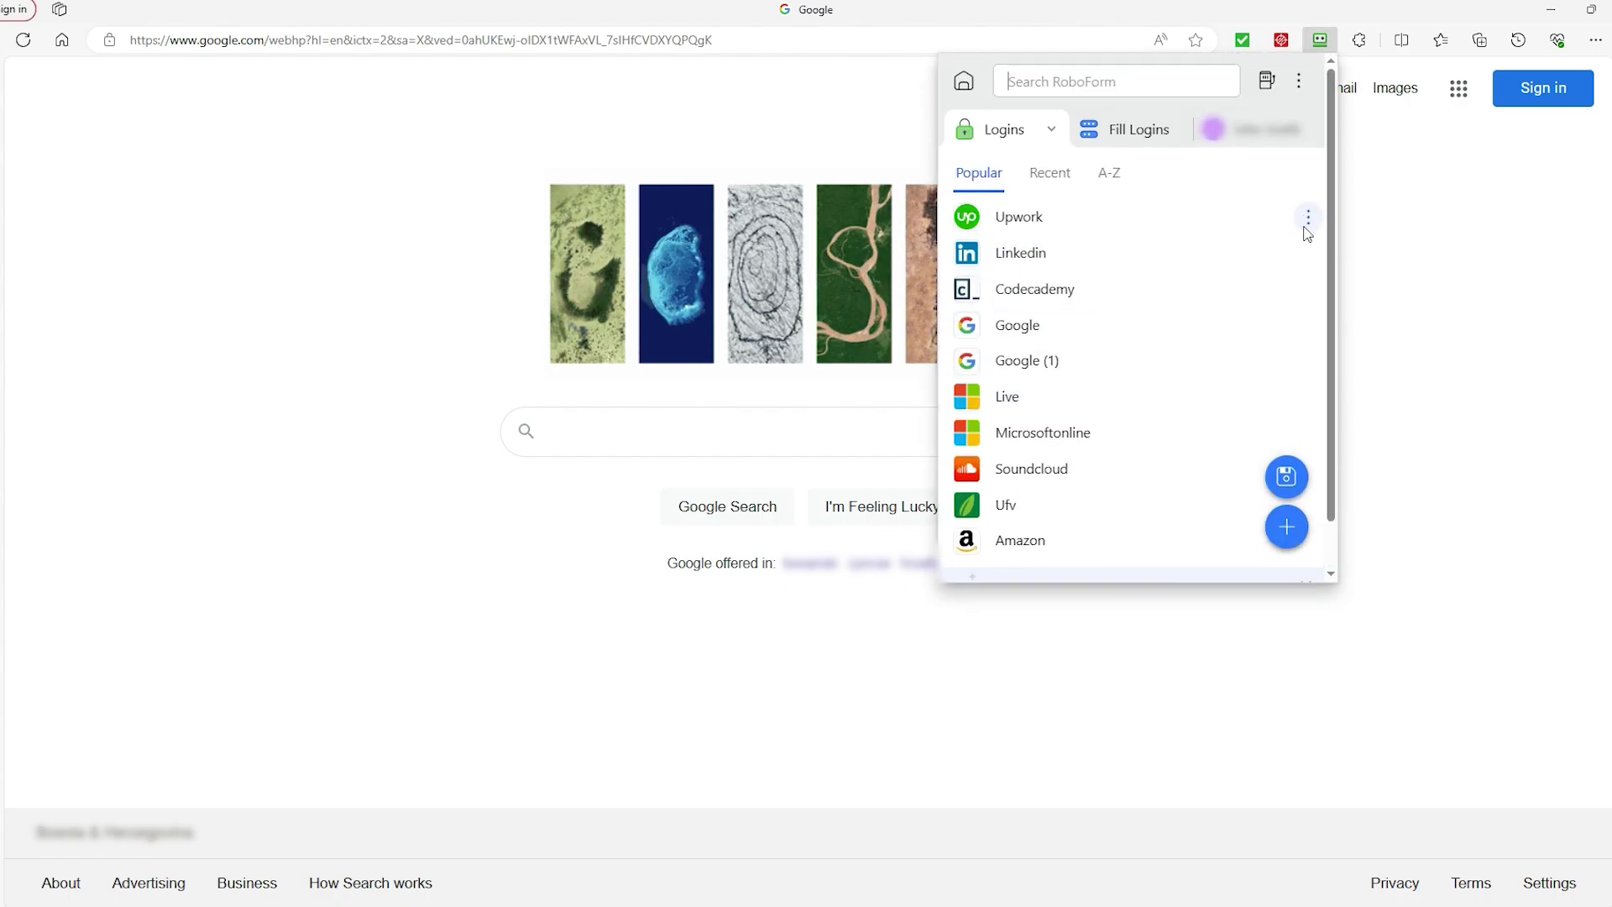
pyautogui.click(1309, 219)
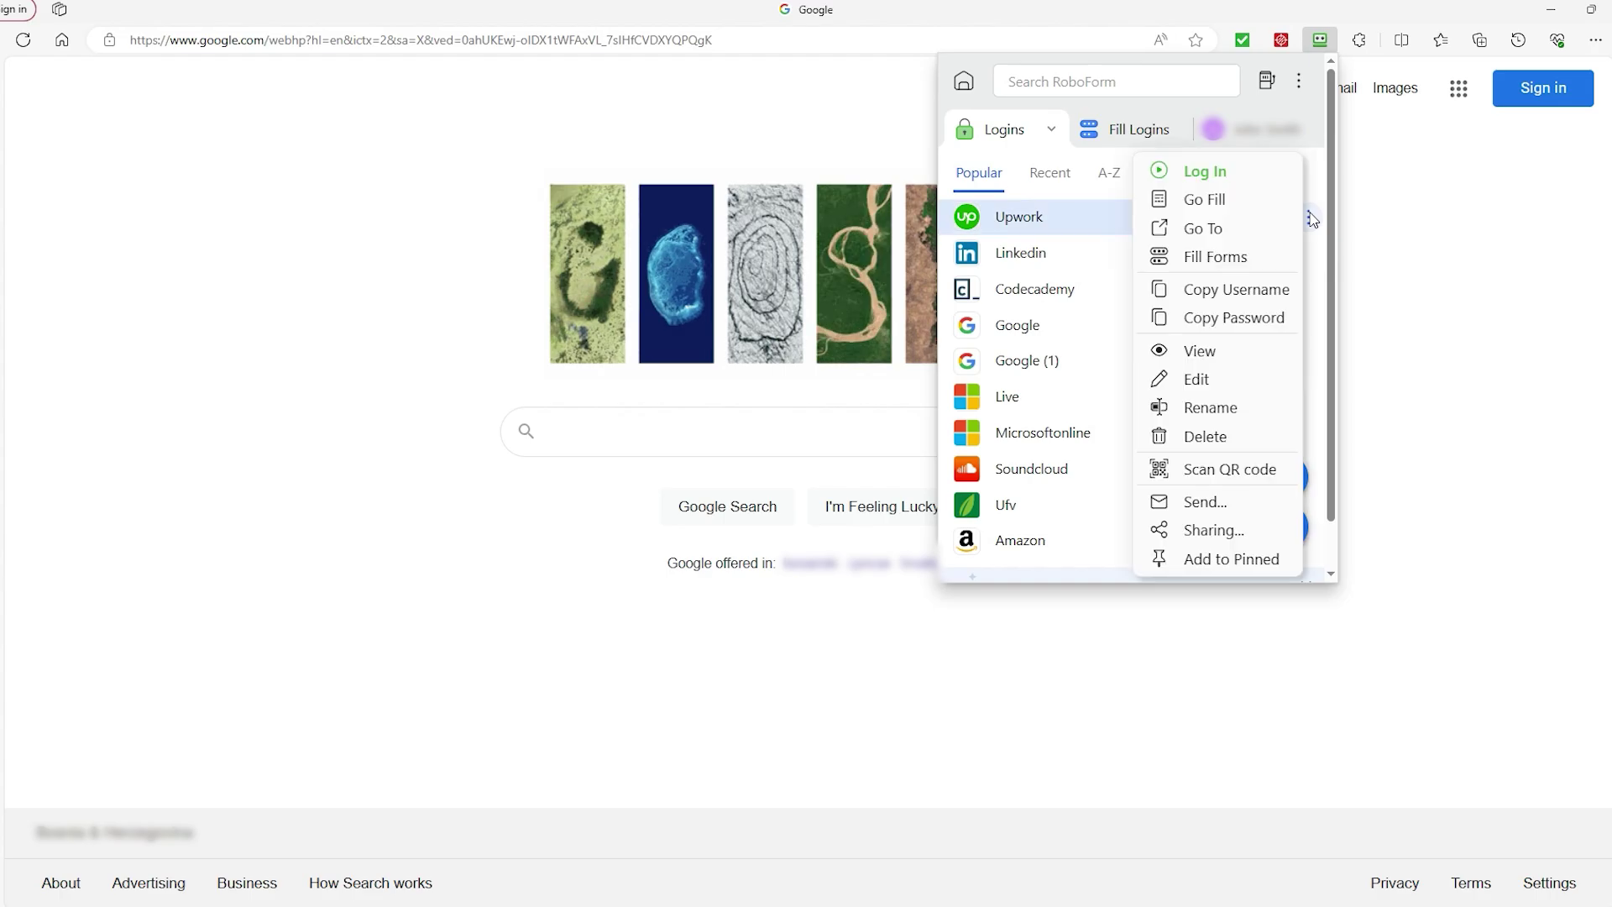
pyautogui.click(1209, 502)
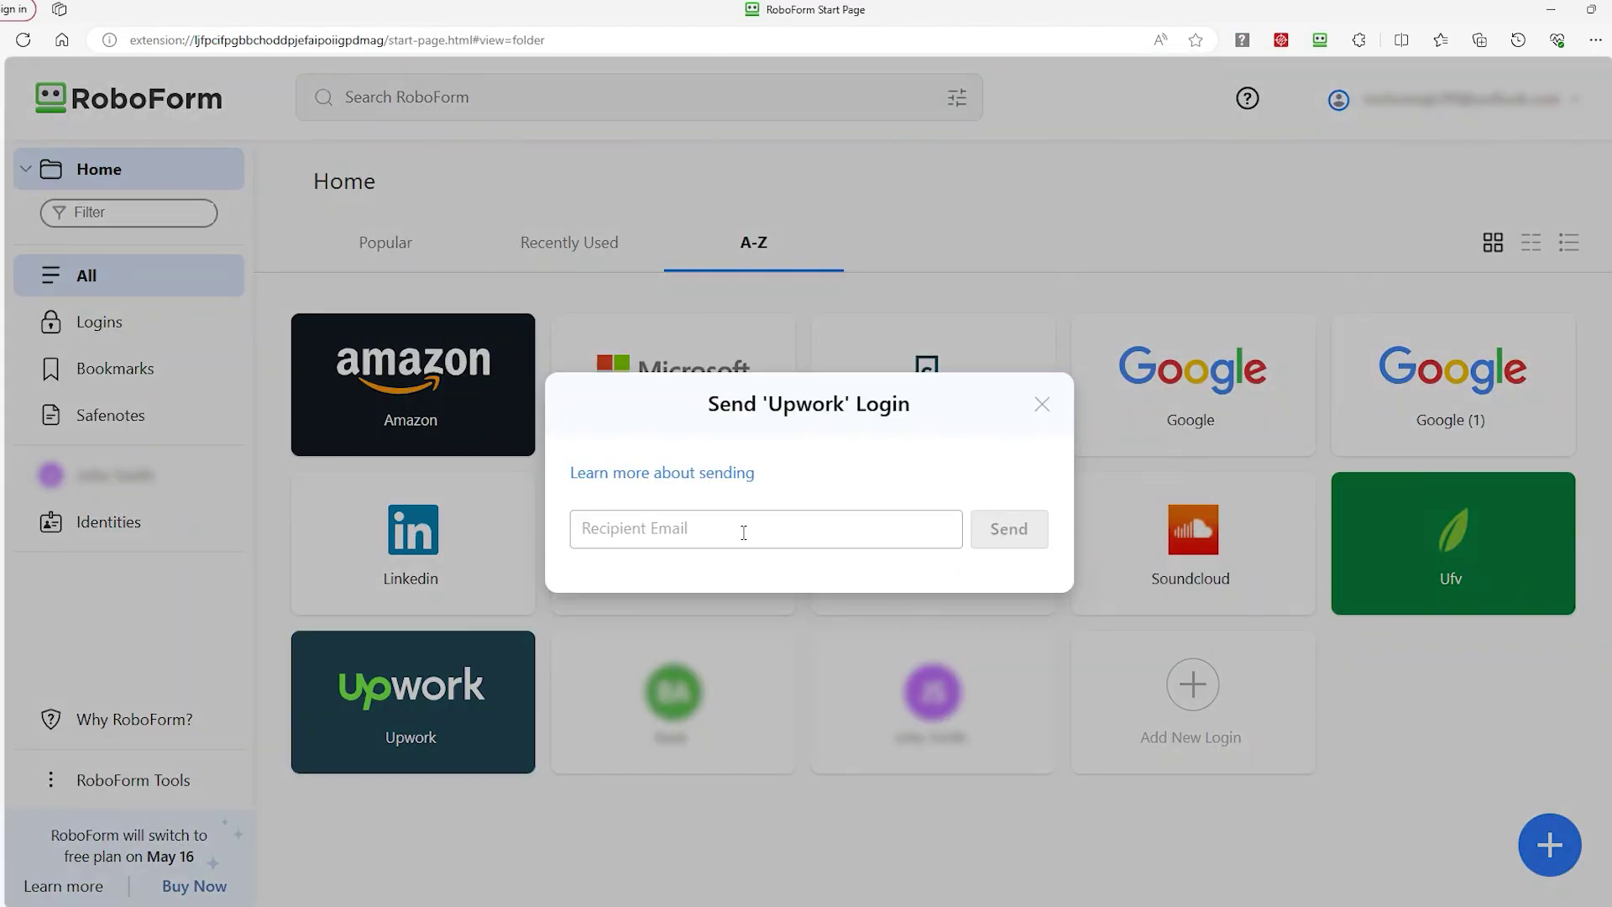
pyautogui.click(662, 473)
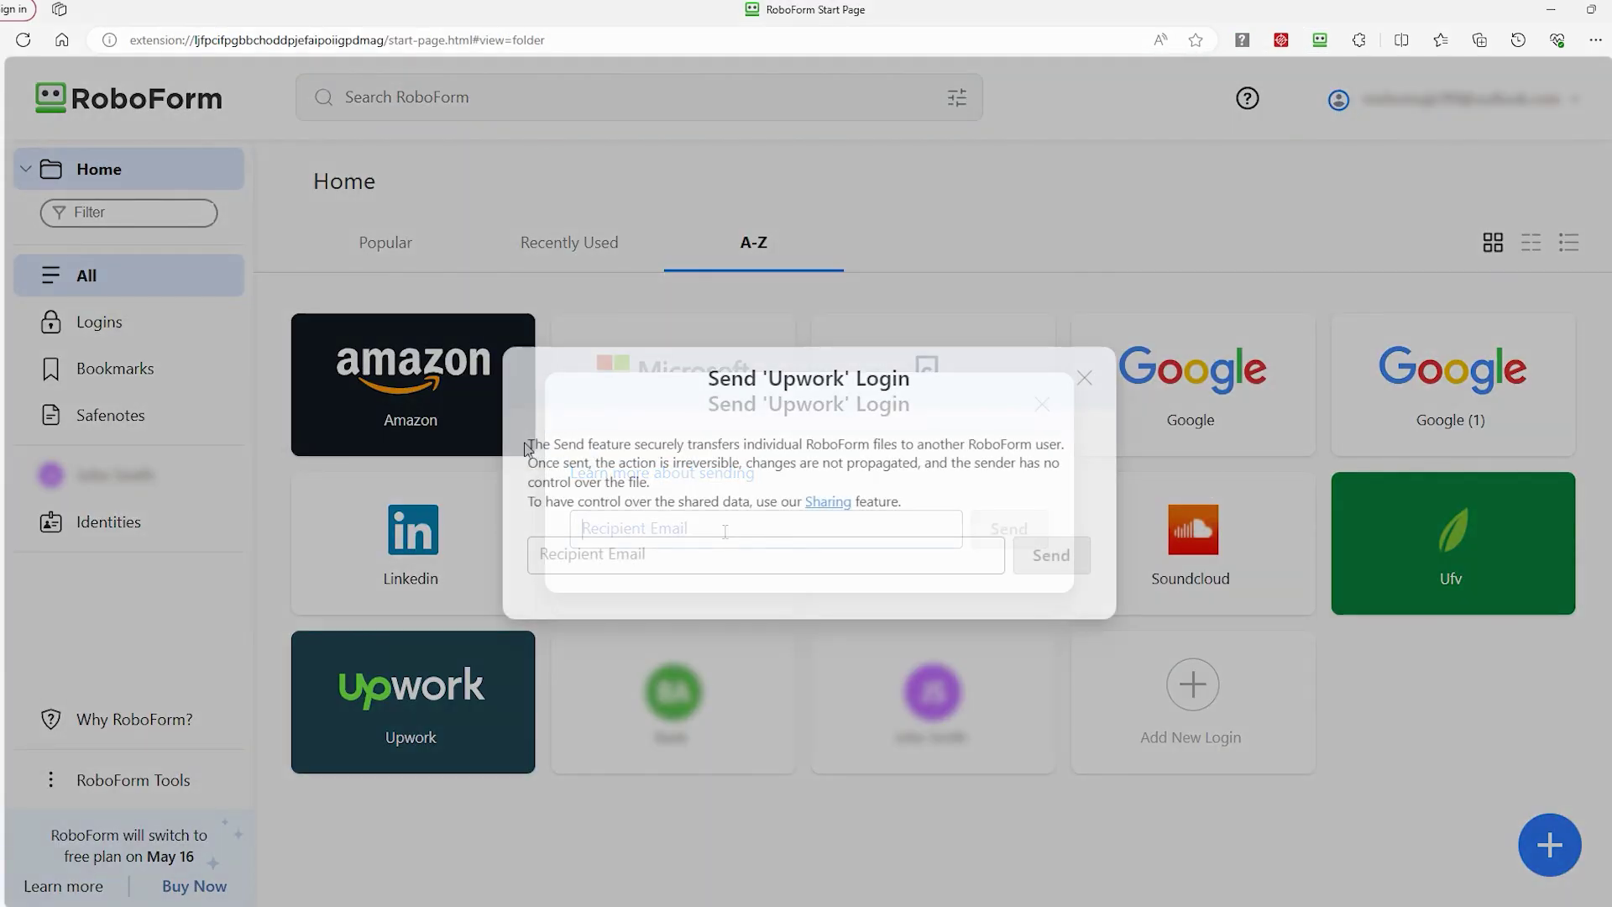
pyautogui.moveTo(528, 443); pyautogui.dragTo(900, 501)
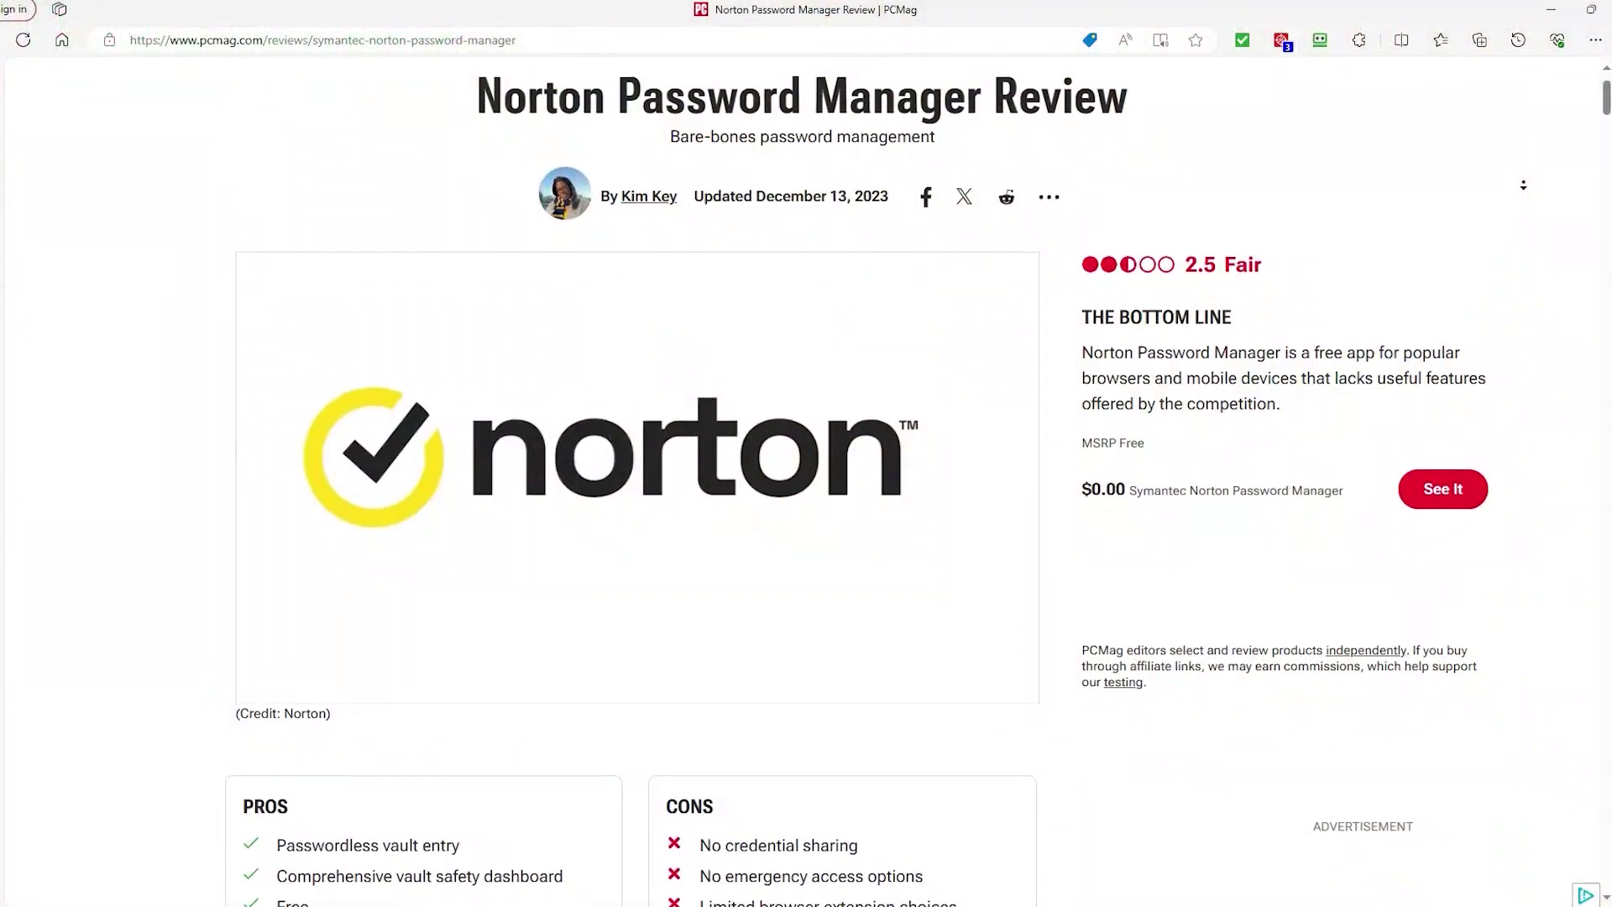
# Step: Autoscroll down the PCMag Norton Password Manager review to read it
pyautogui.middleClick(1523, 185)
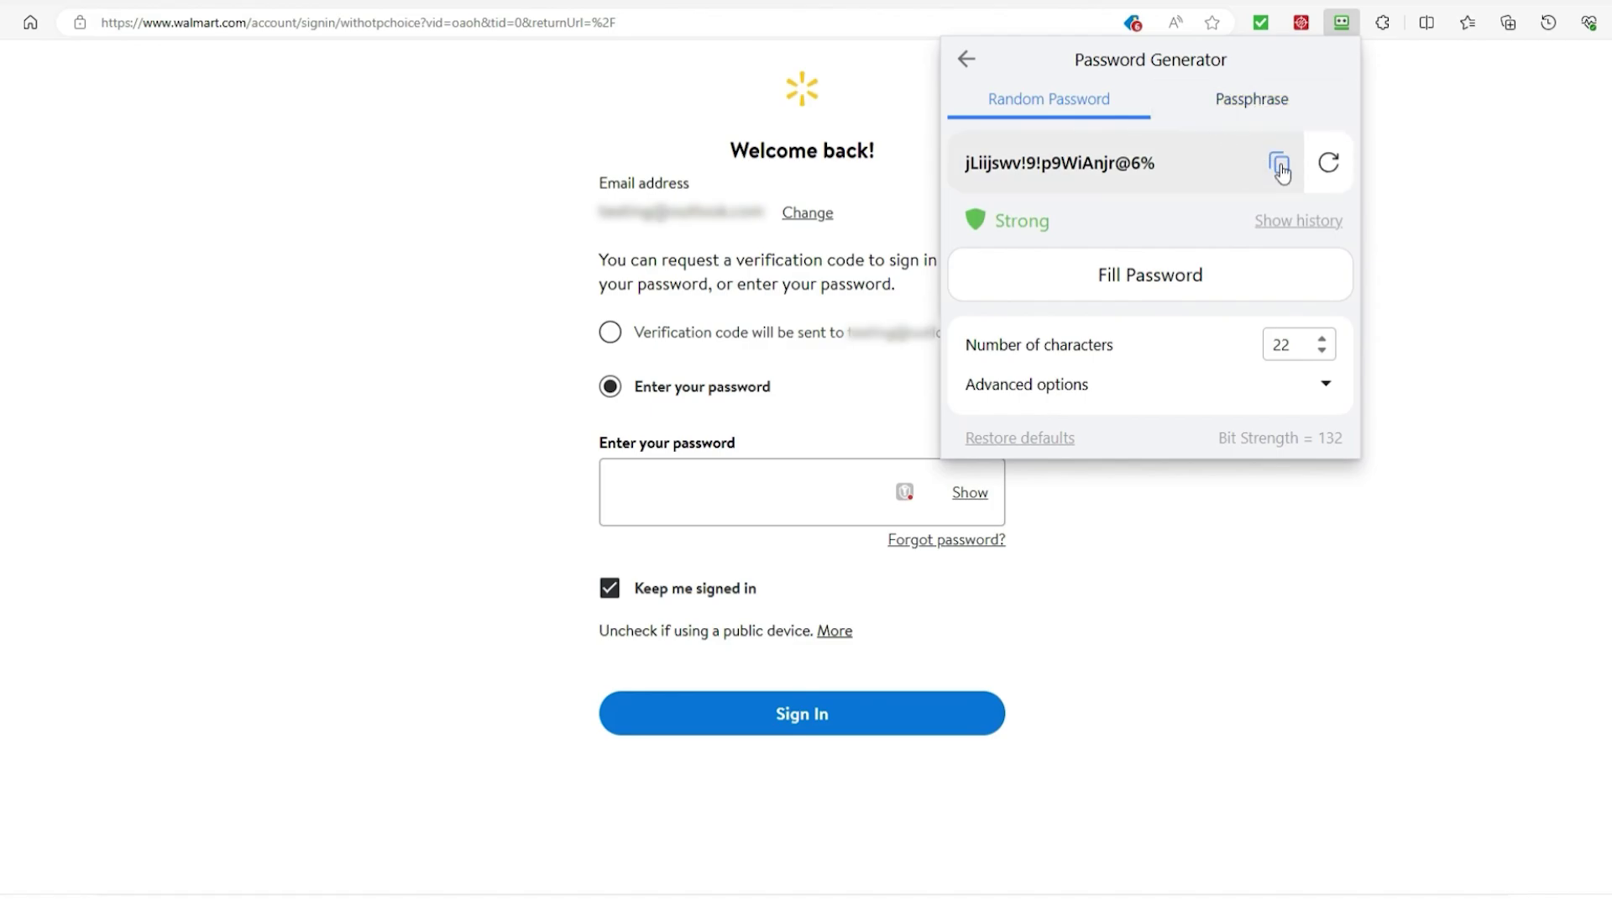
# Step: Paste the copied 22-character password into the Walmart sign-in password field and show it
pyautogui.click(748, 500)
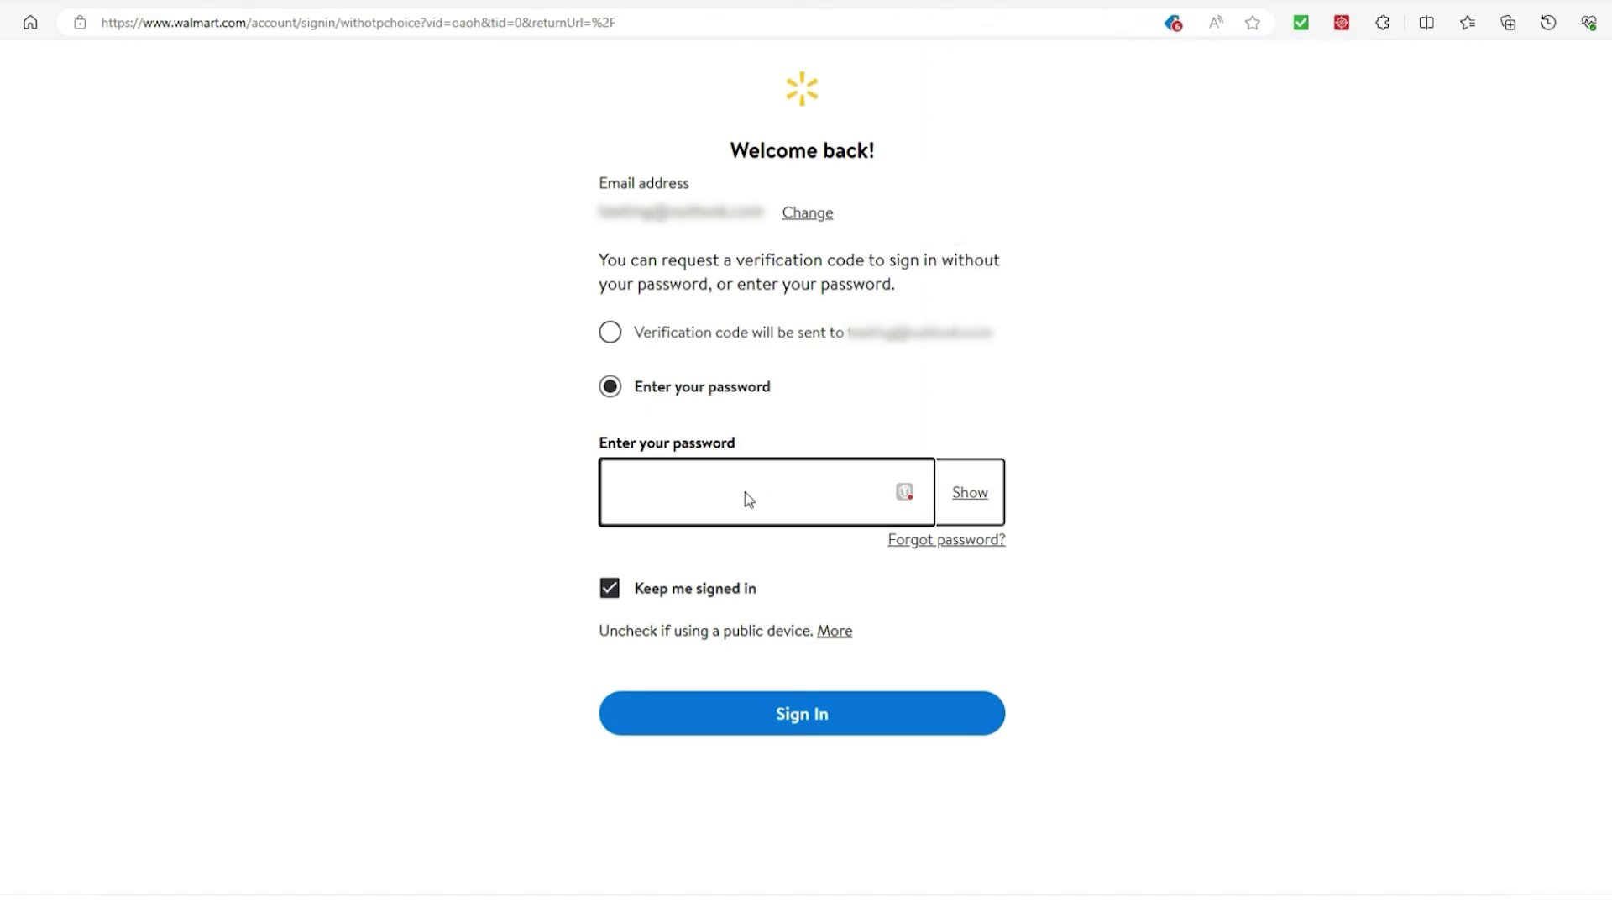
pyautogui.hotkey('ctrl', 'v')
pyautogui.click(970, 492)
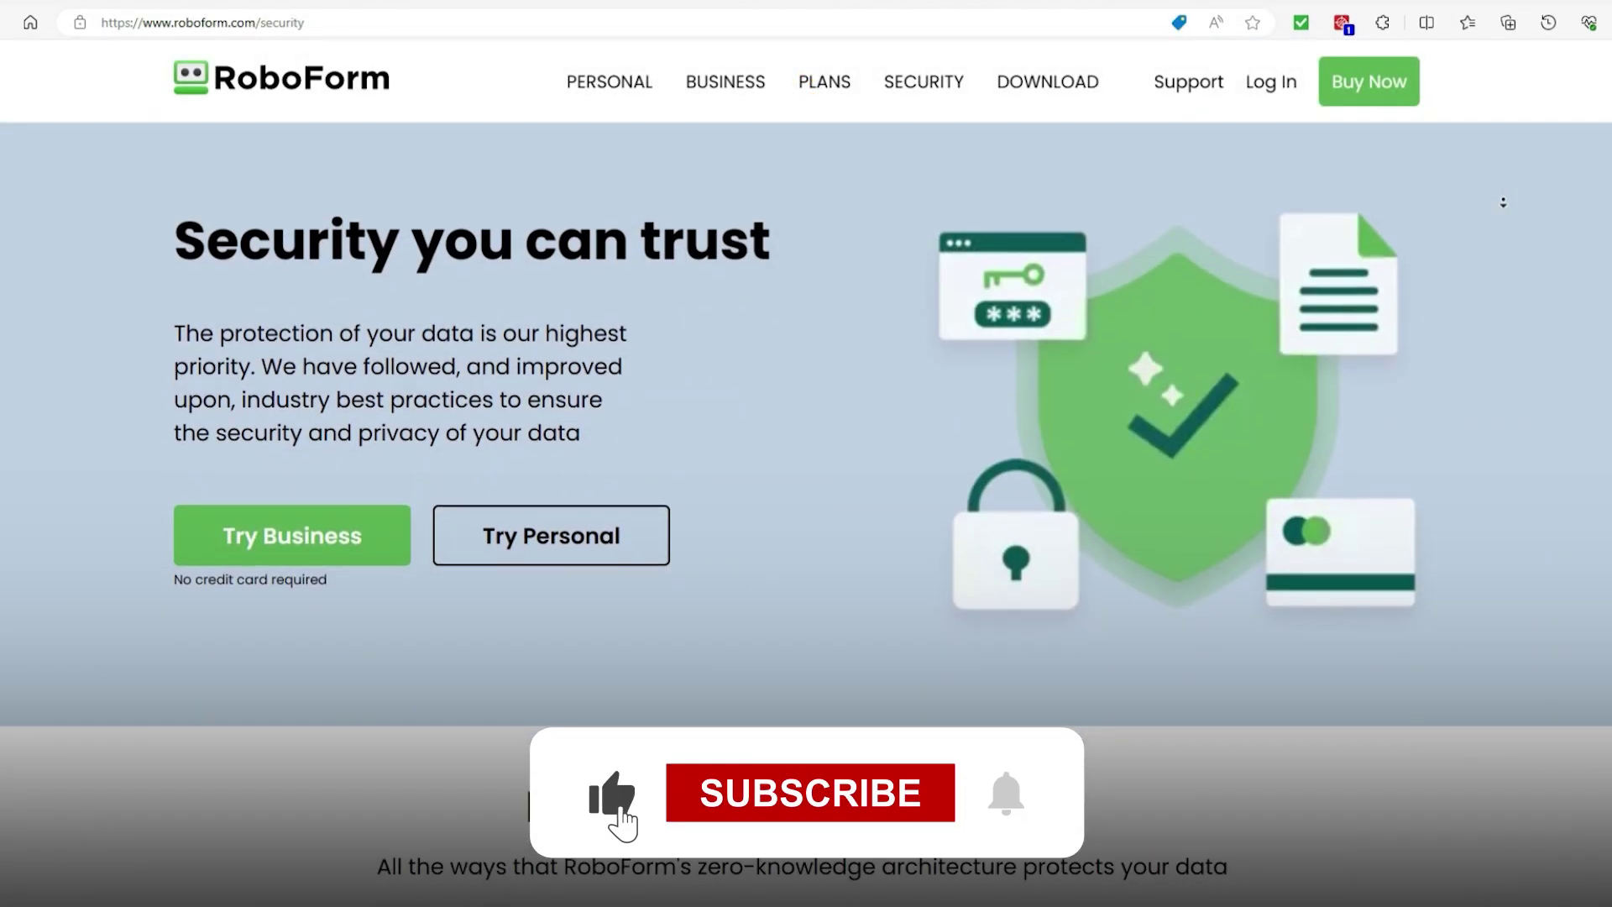
pyautogui.scroll(-2, 1503, 203)
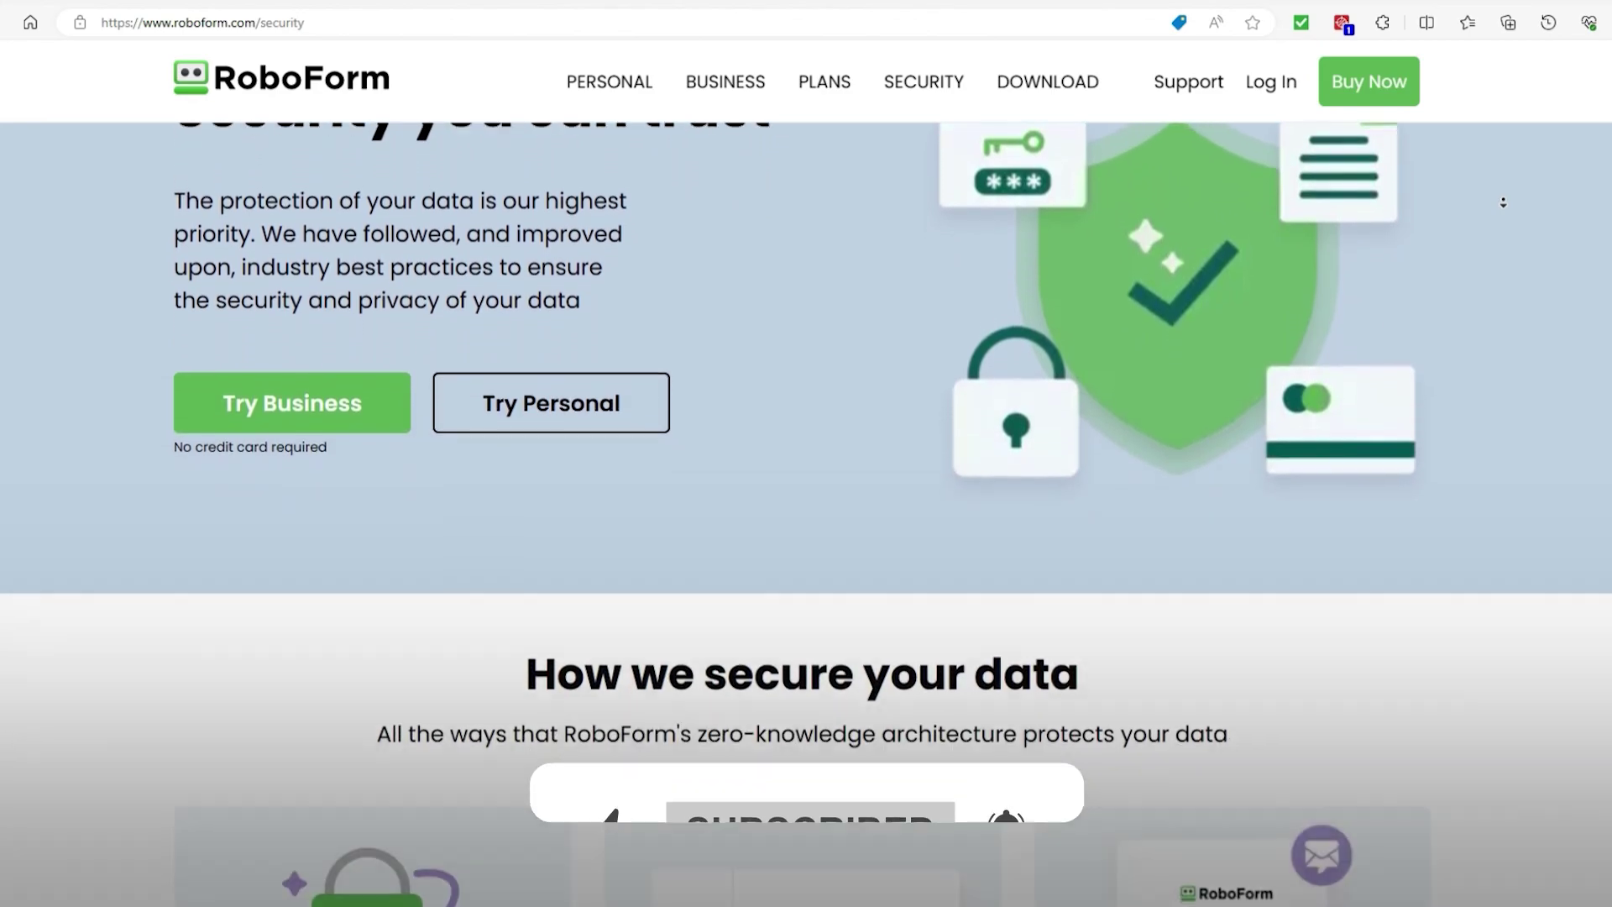